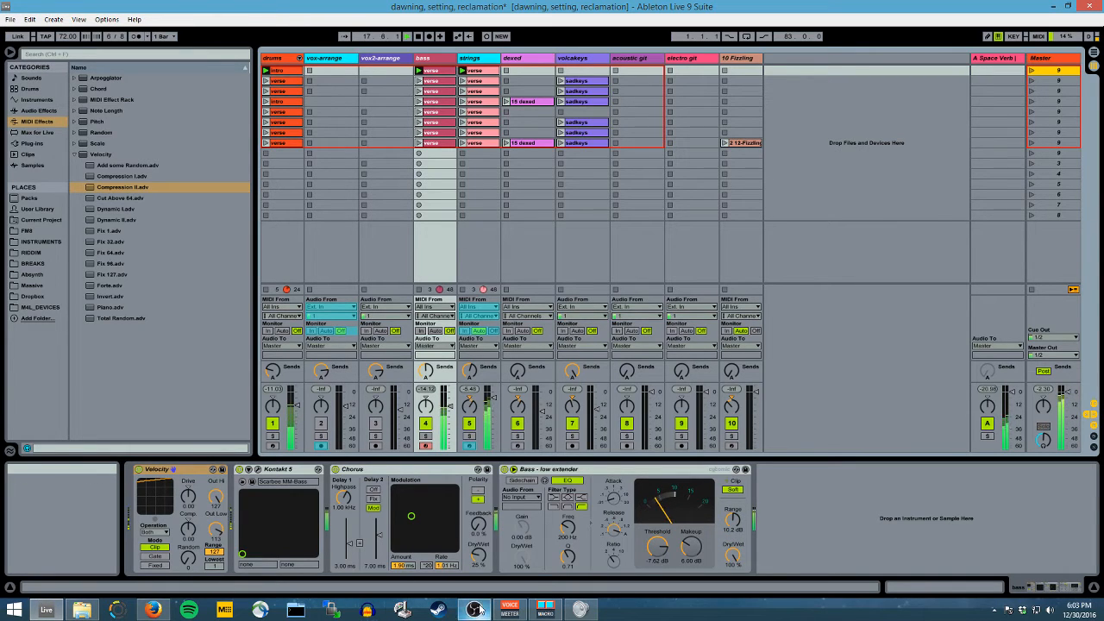
- Look over the OBS recording window and the VoiceMeeter mixer, returning to Ableton Live after each
mouse_move(480, 609)
click(487, 591)
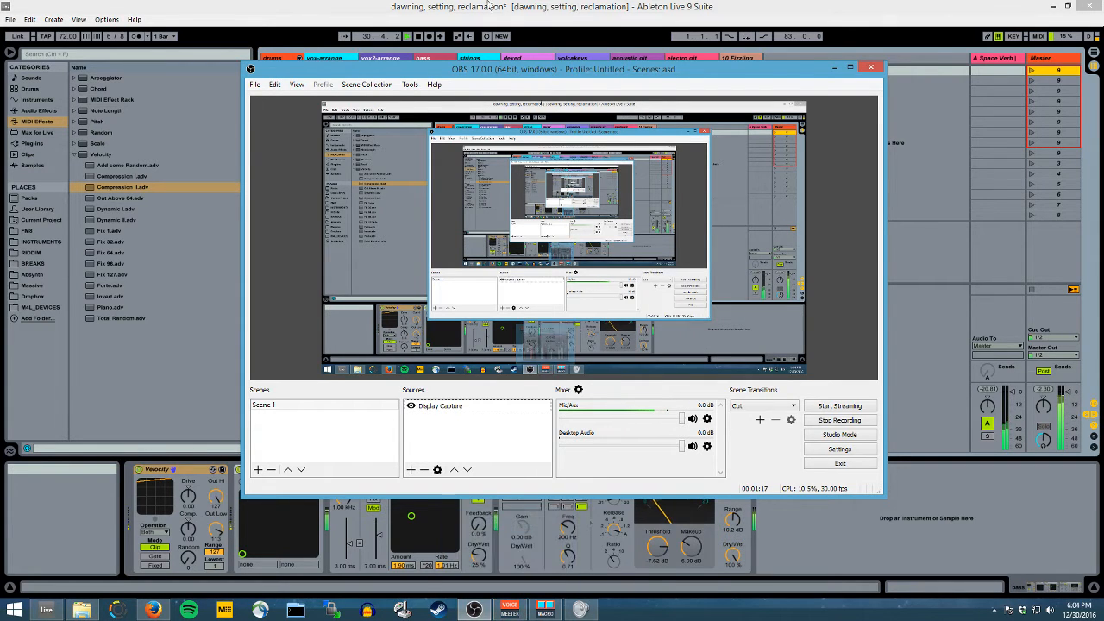
click(474, 609)
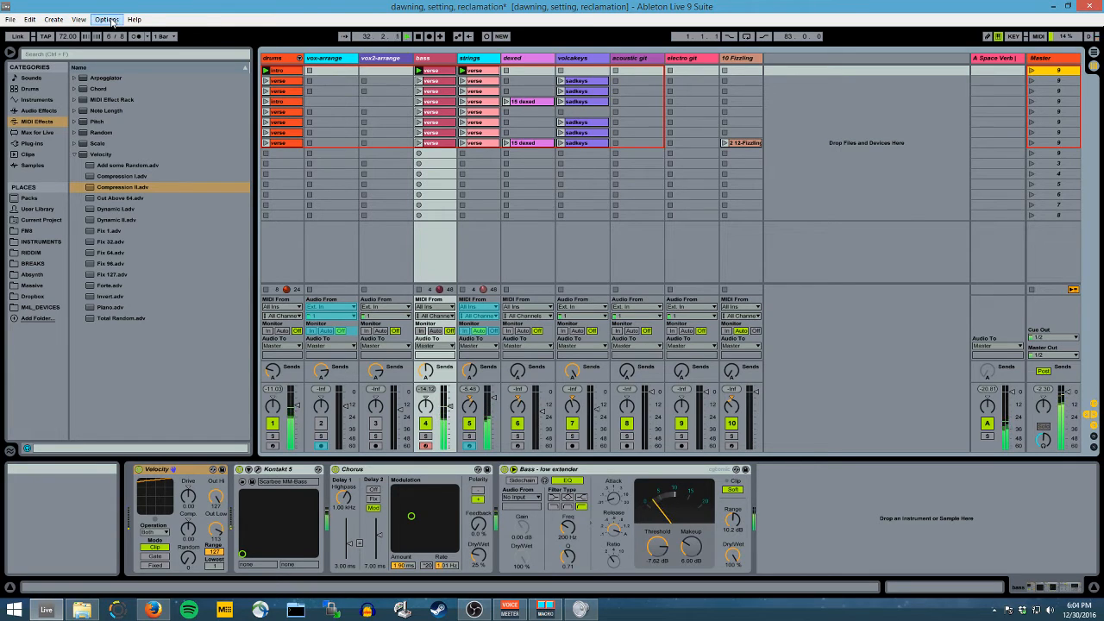
click(509, 610)
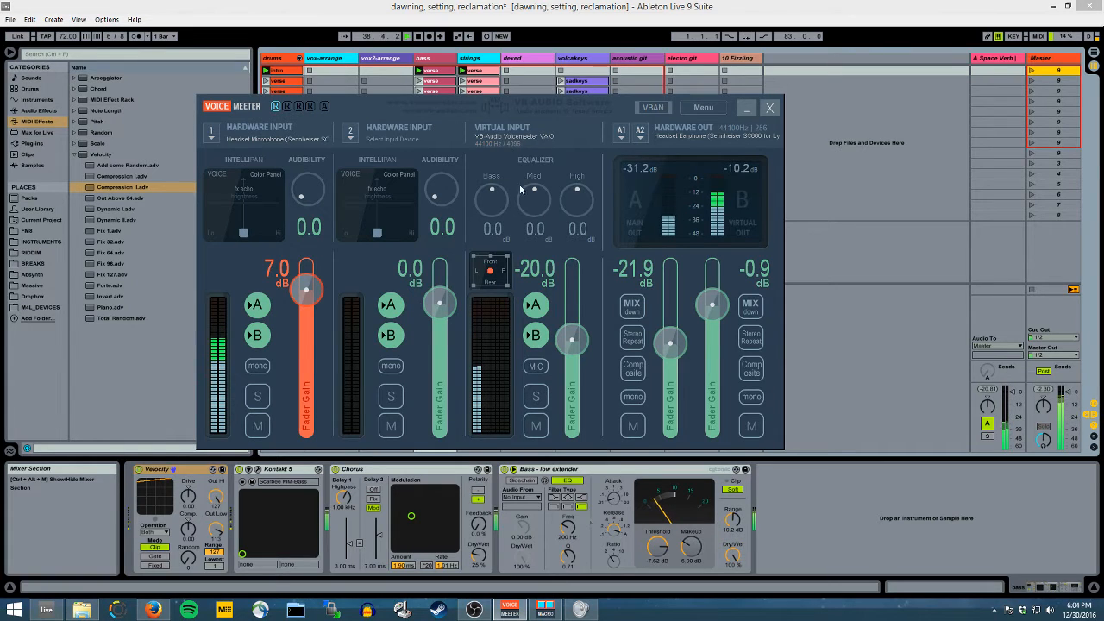
click(495, 11)
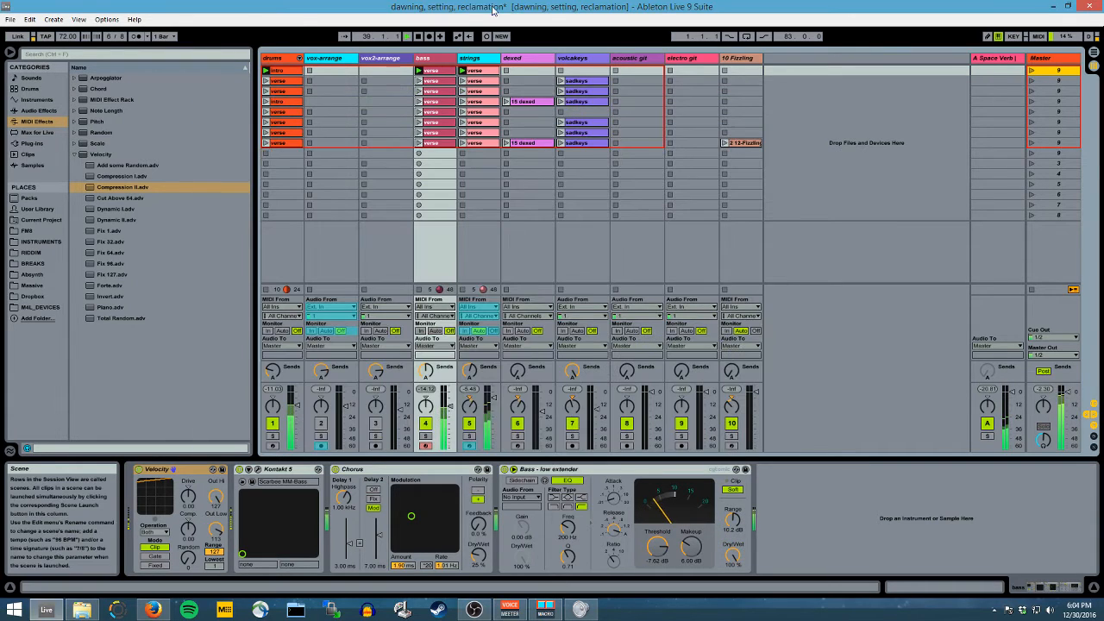
- Set Live's audio driver type to ASIO and its audio device to Voicemeeter Virtual ASIO in the preferences
click(106, 19)
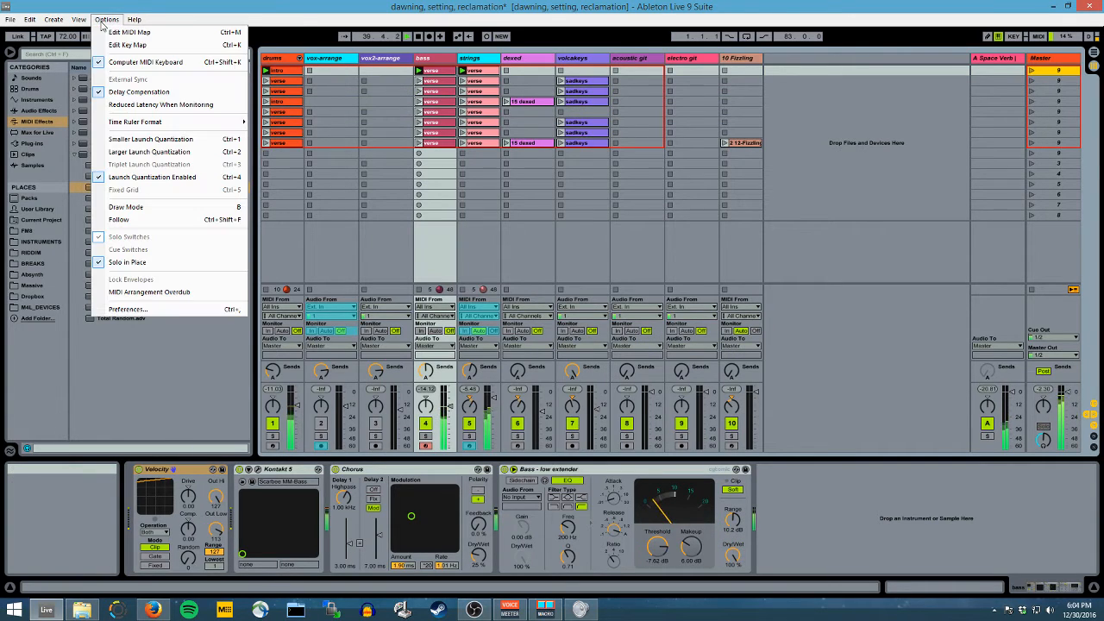
click(130, 308)
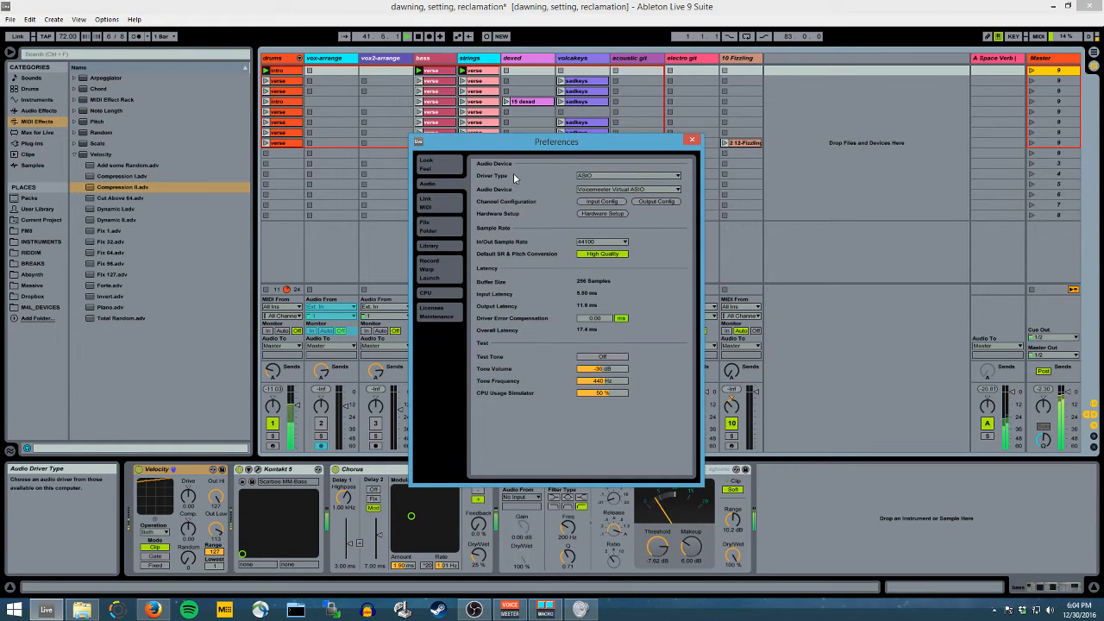
click(601, 176)
click(593, 201)
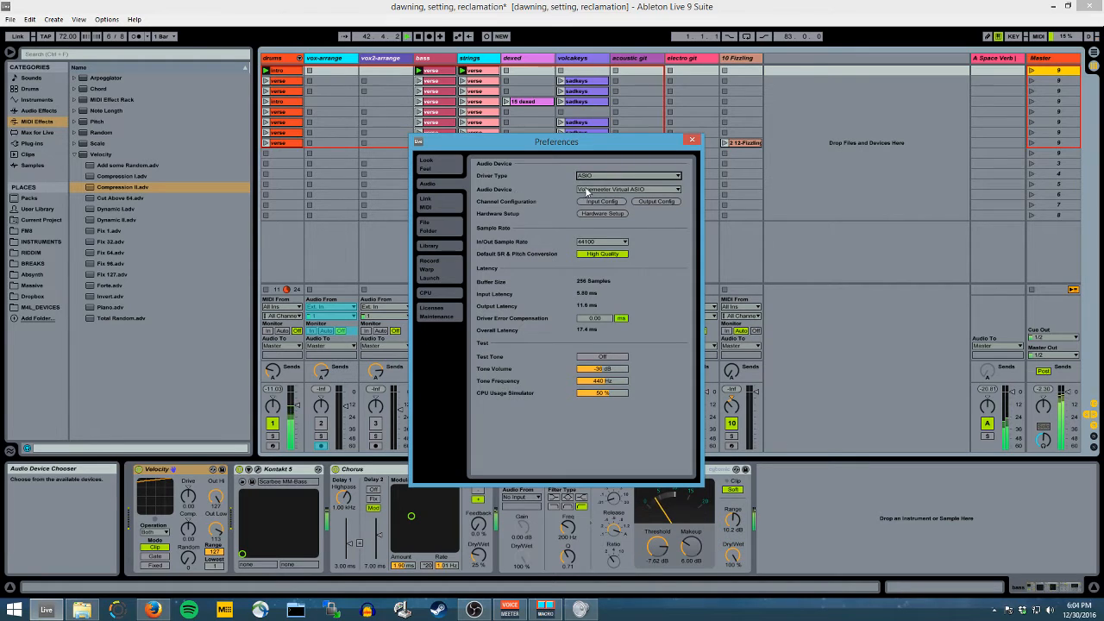
click(586, 191)
click(608, 209)
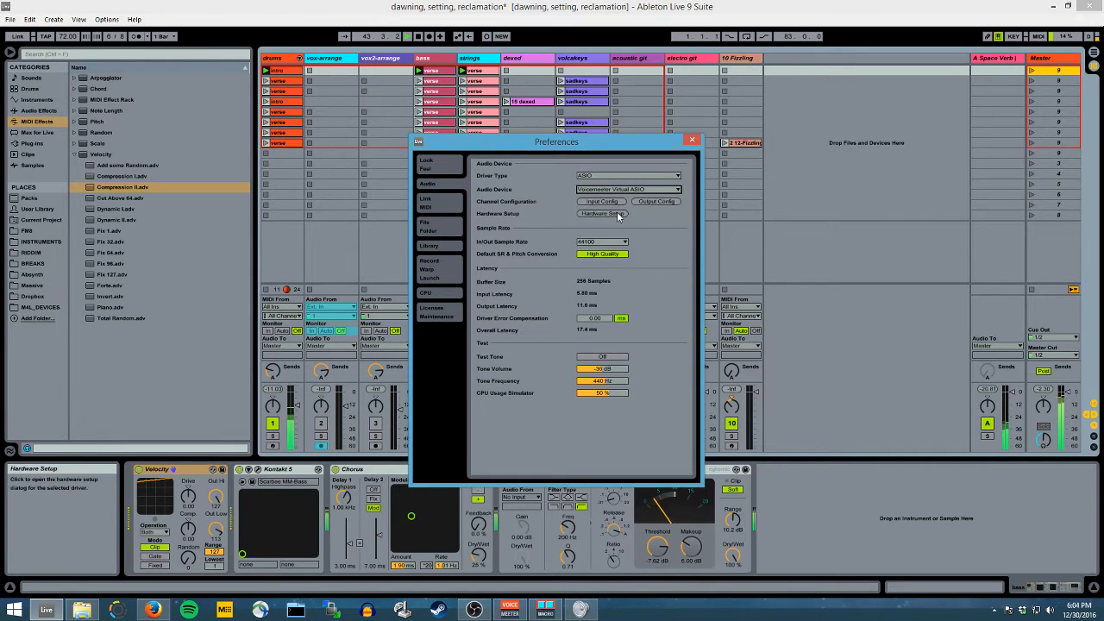
click(691, 141)
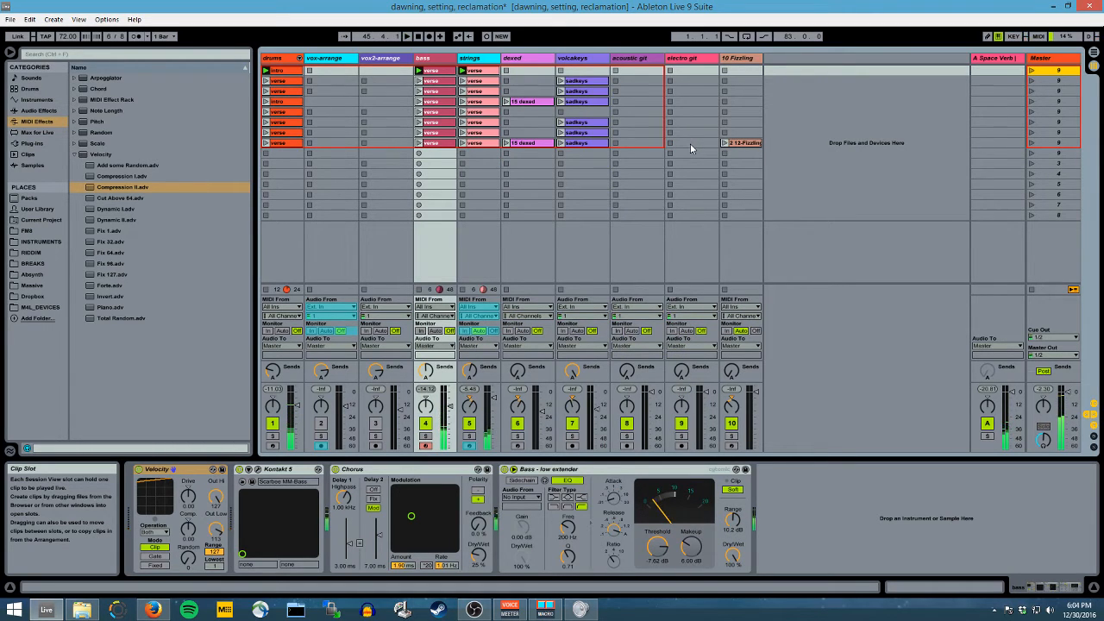
- Bring up VoiceMeeter, and in OBS set the Mic/Aux source's device to VoiceMeeter Output (VB-Audio VoiceMeeter VAIO)
click(509, 609)
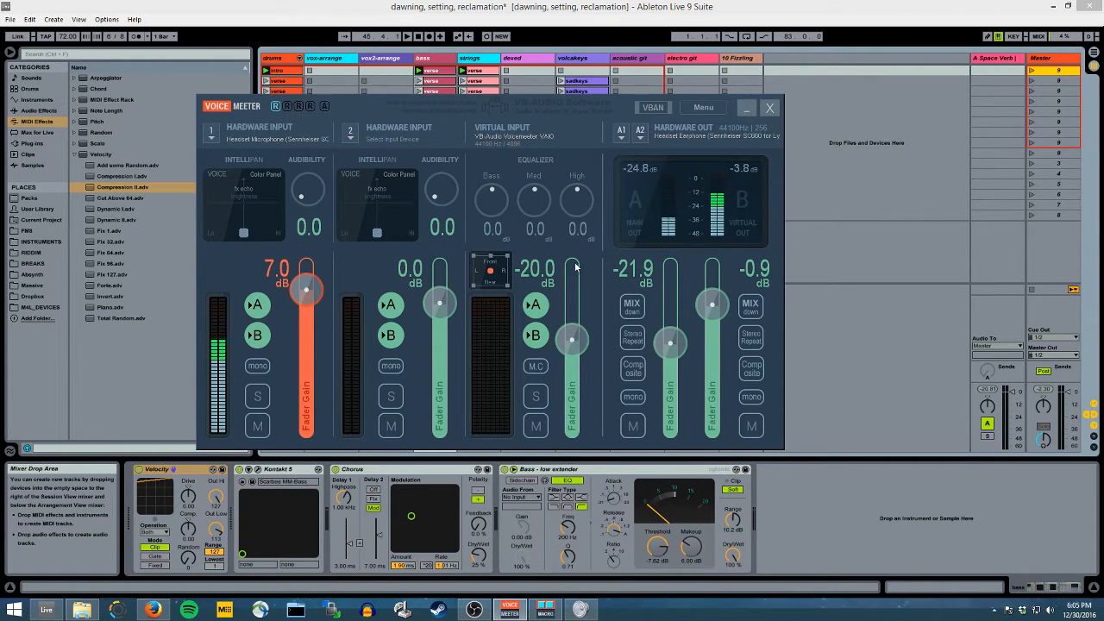
mouse_move(518, 601)
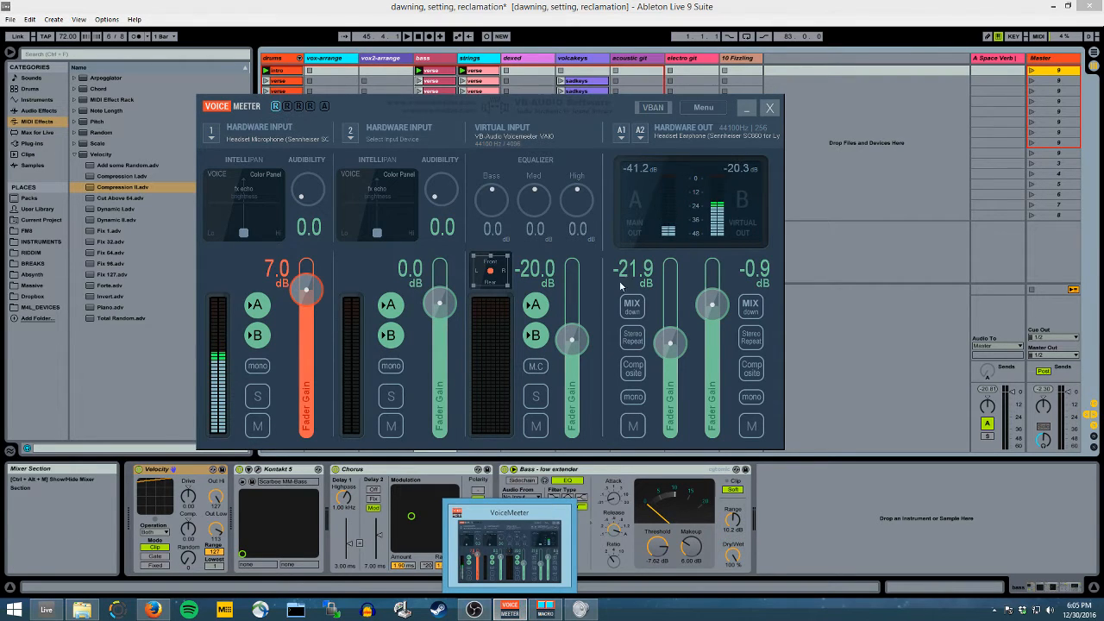
click(474, 611)
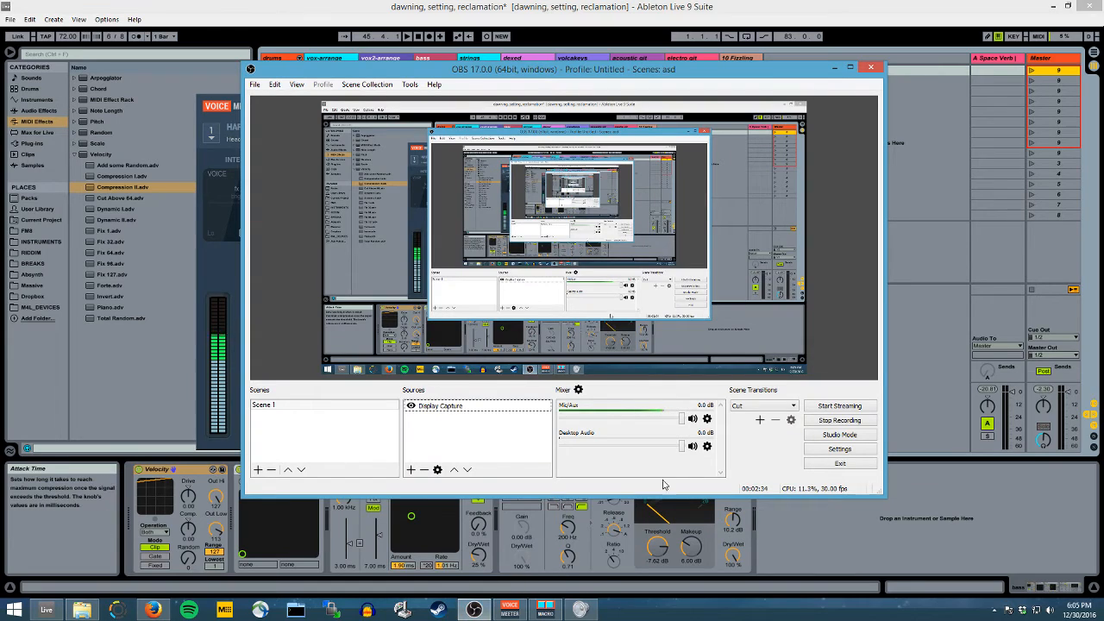
click(706, 419)
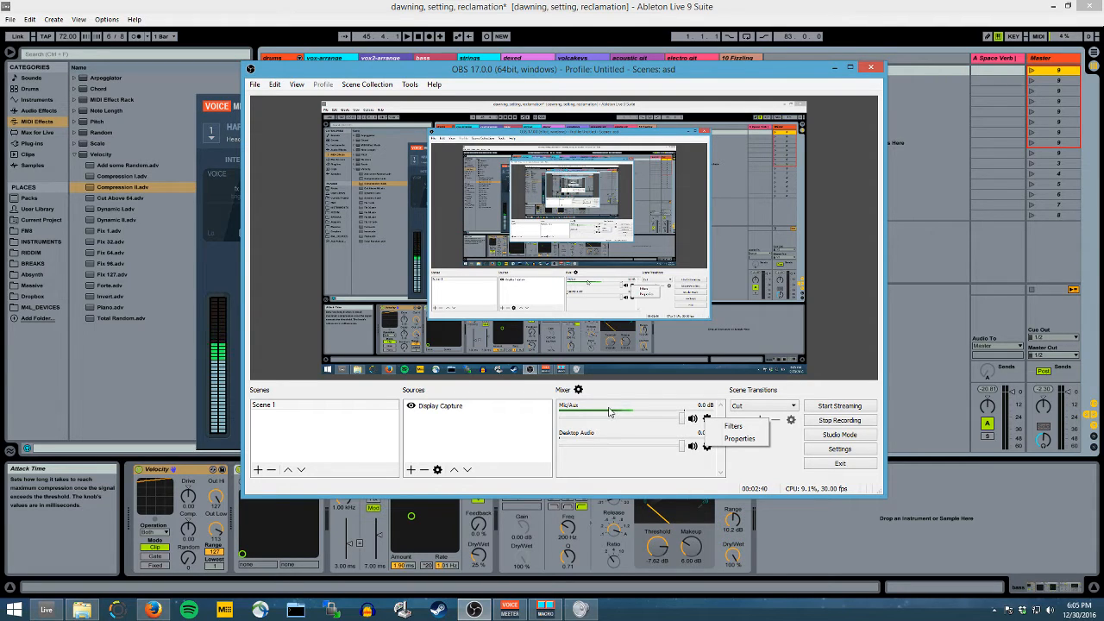
click(729, 439)
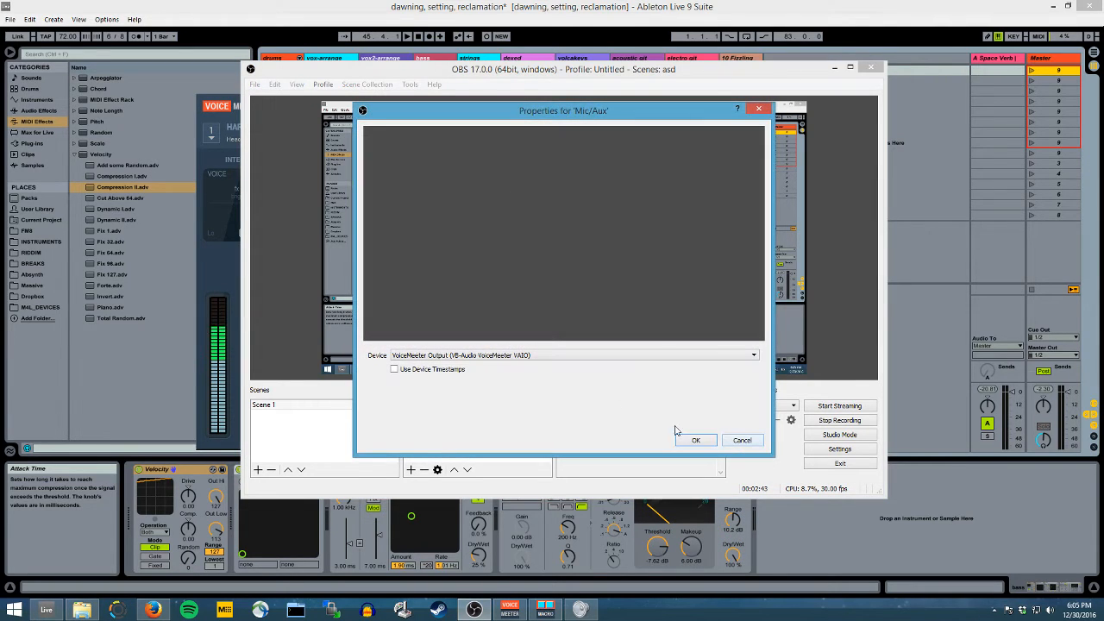
click(468, 357)
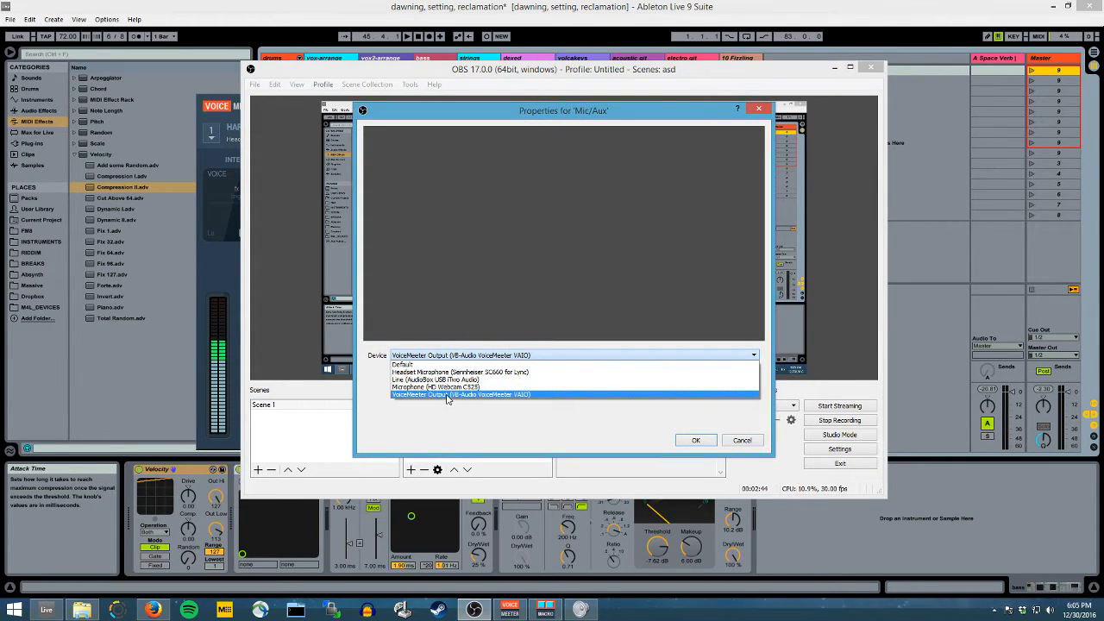
click(447, 395)
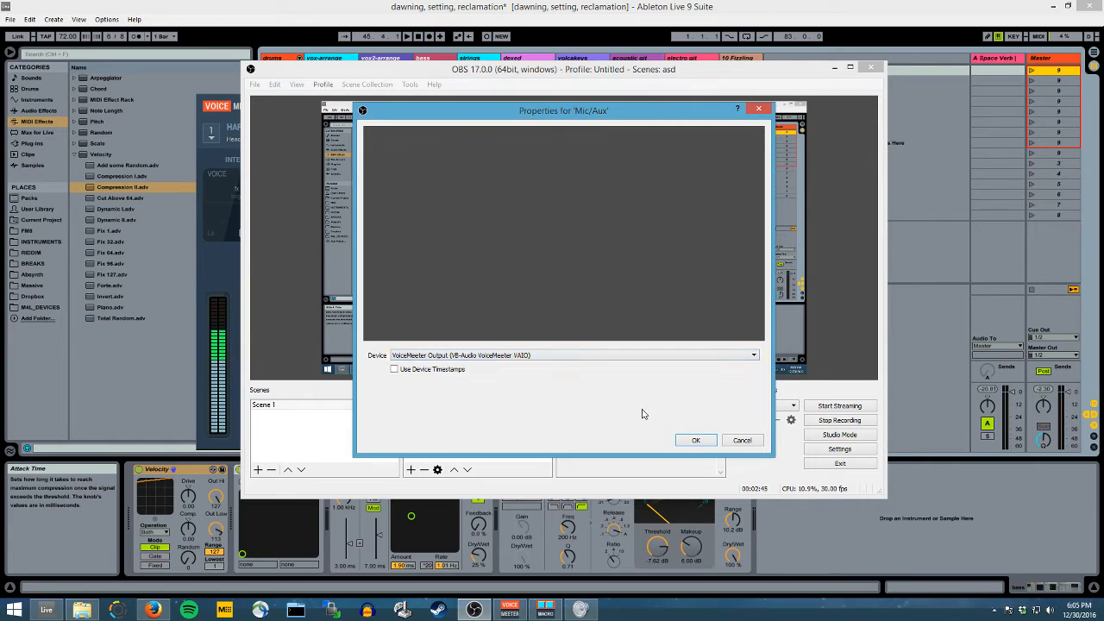
click(695, 440)
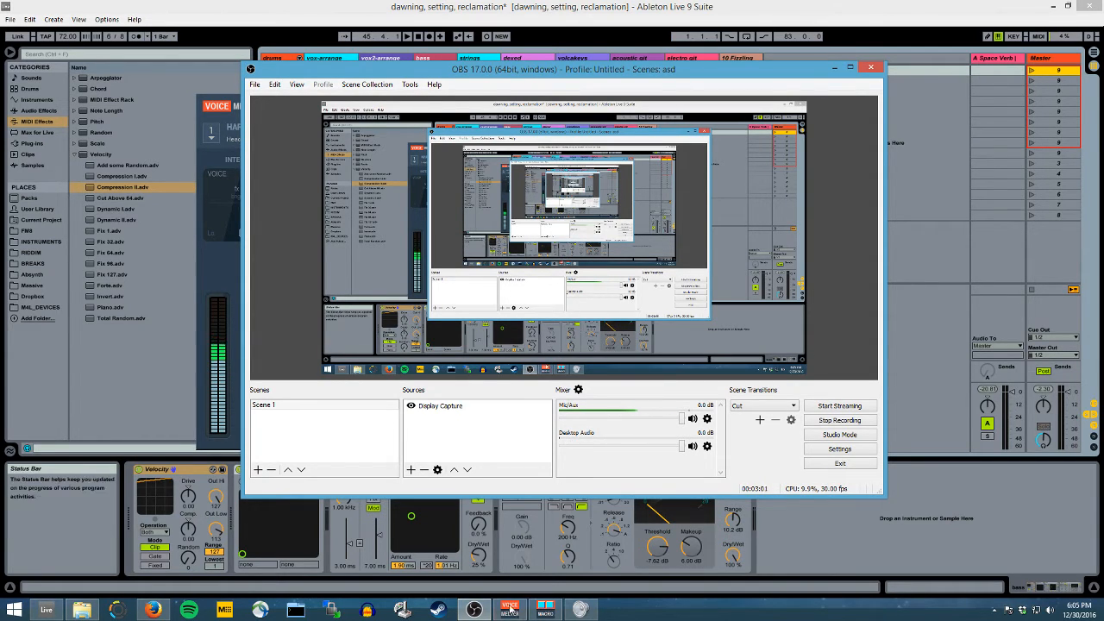
- Switch to Voicemeeter Macro Buttons and open the VOICE button's configuration, with the VoiceMeeter mixer in view behind it
mouse_move(544, 611)
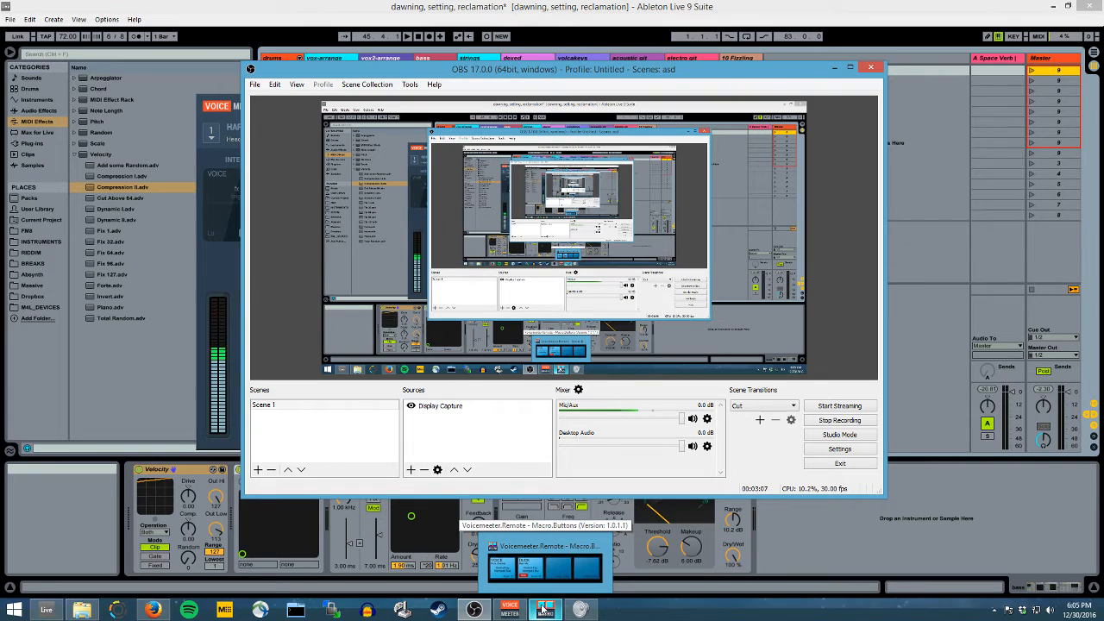
click(543, 610)
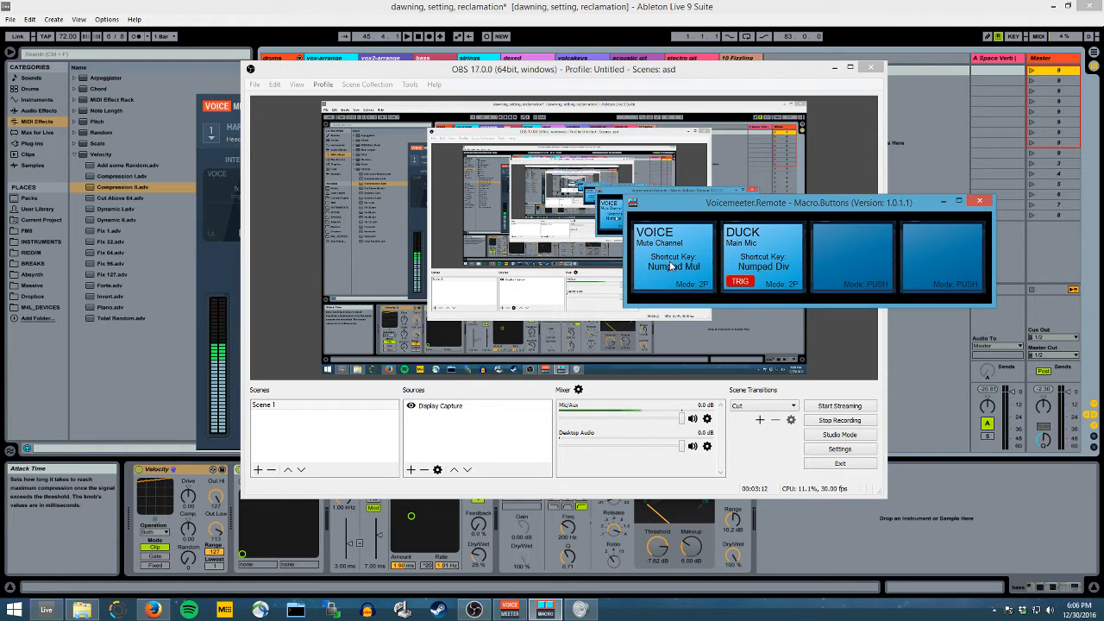
right_click(671, 266)
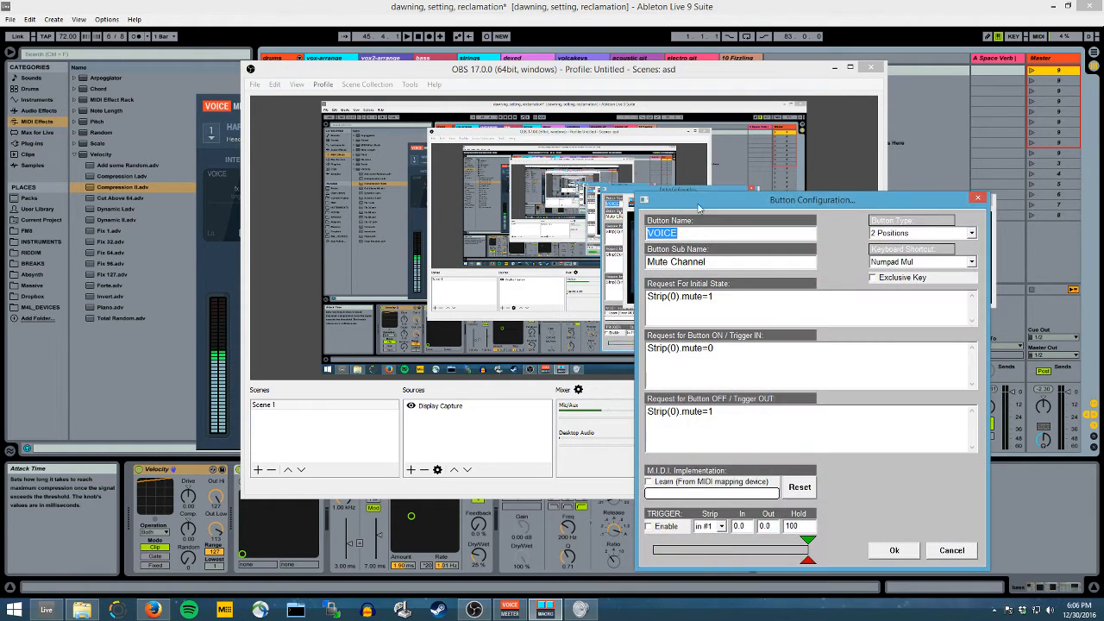
drag(714, 204, 553, 127)
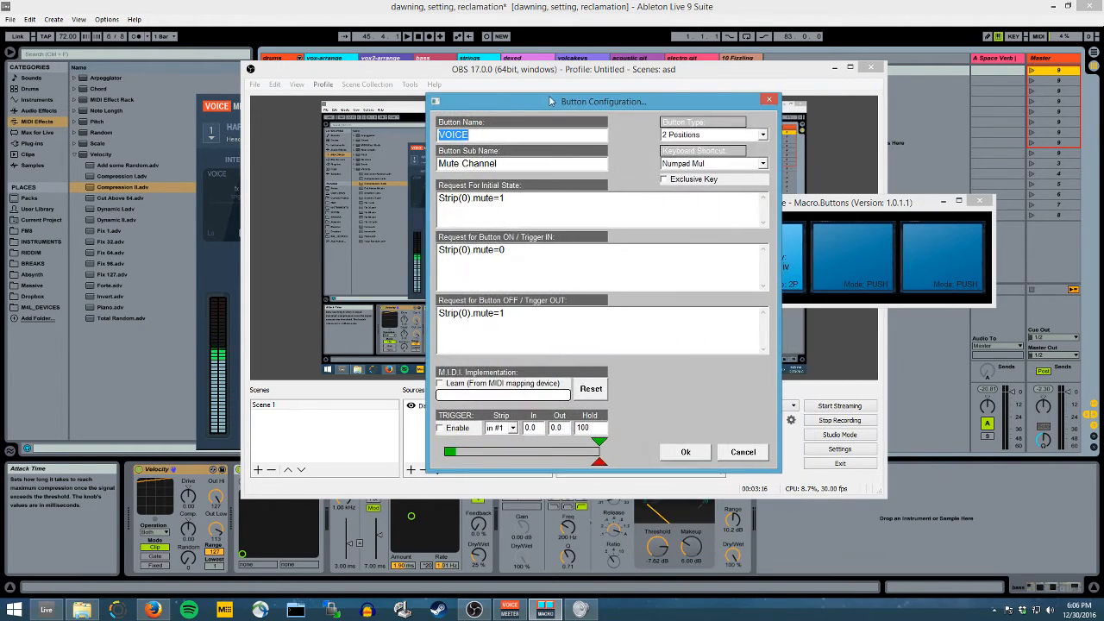
click(834, 68)
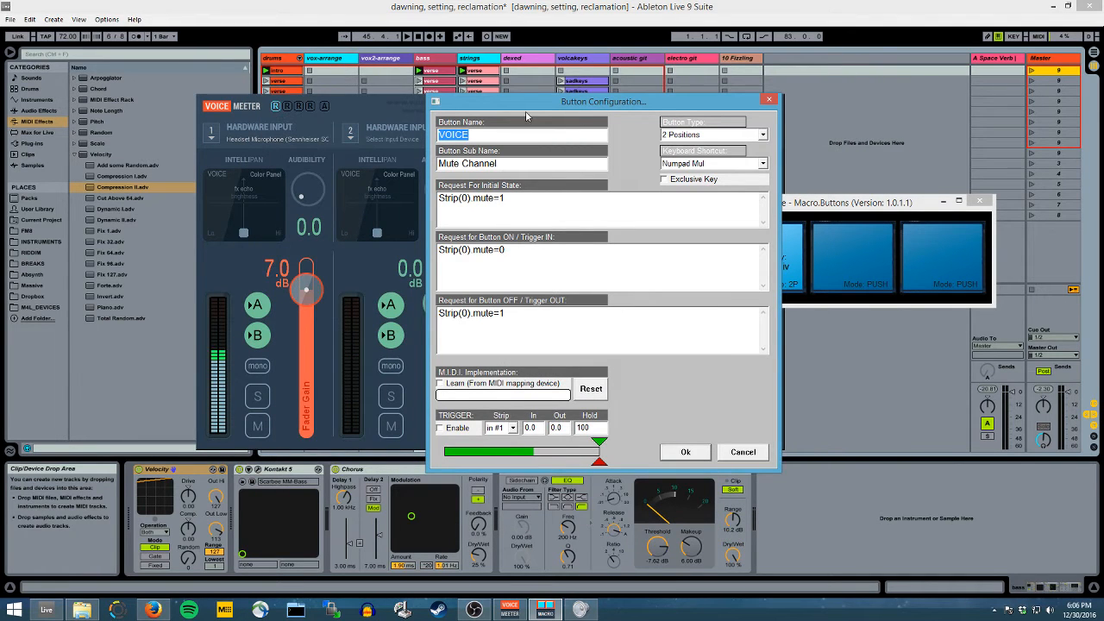
drag(528, 102, 436, 108)
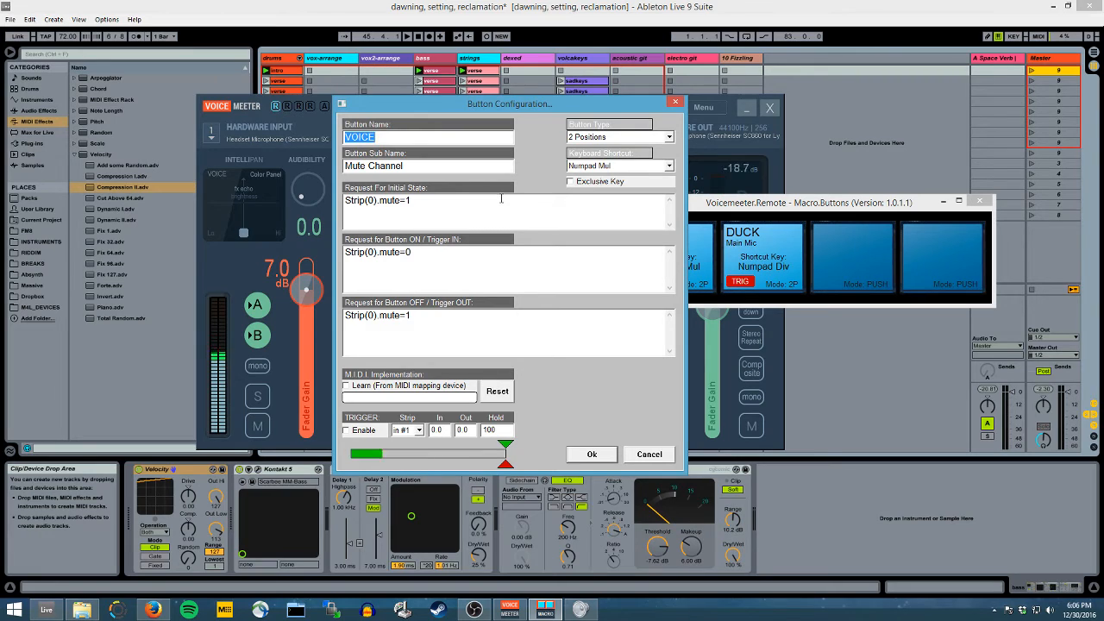
- Examine the VOICE button's mute requests for initial state, button ON and button OFF, and leave its configuration without saving
key(Tab)
key(Tab)
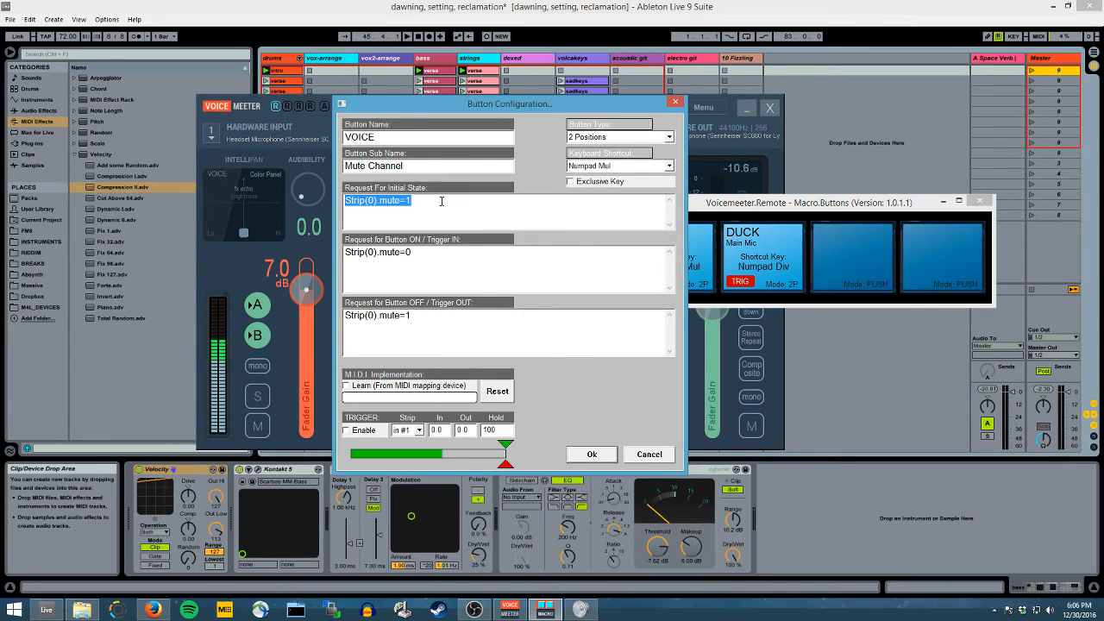
click(442, 201)
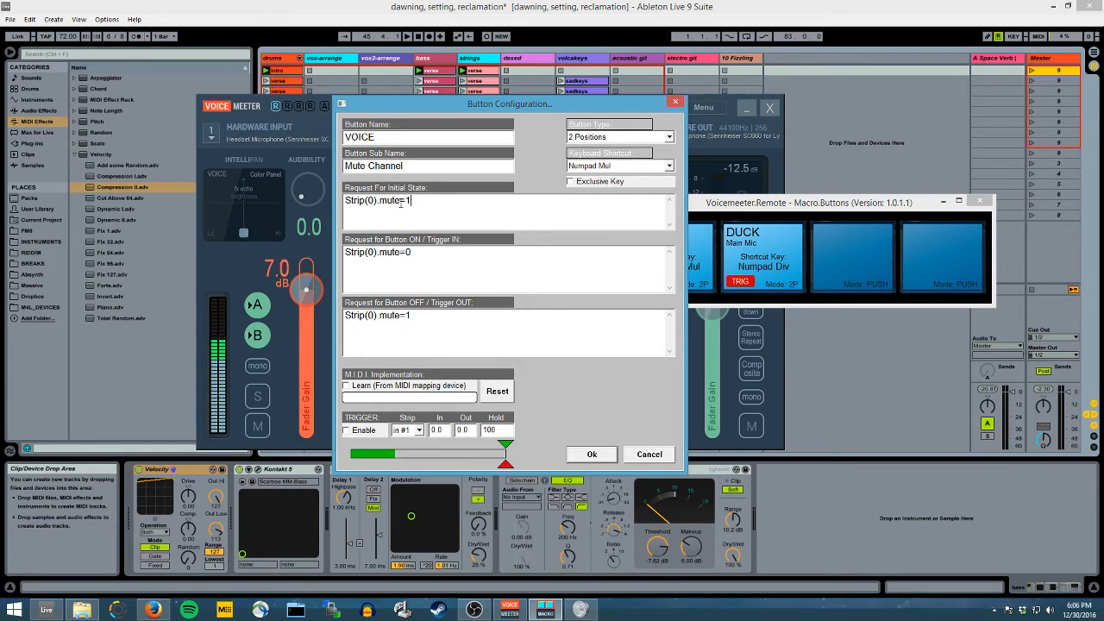
drag(377, 201, 345, 202)
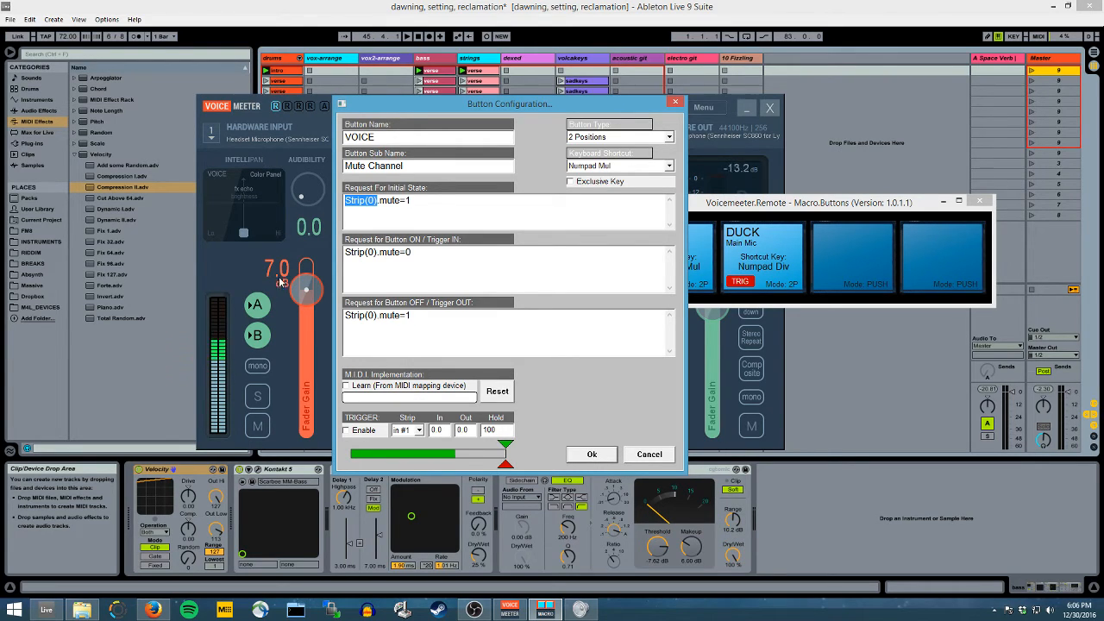
click(407, 207)
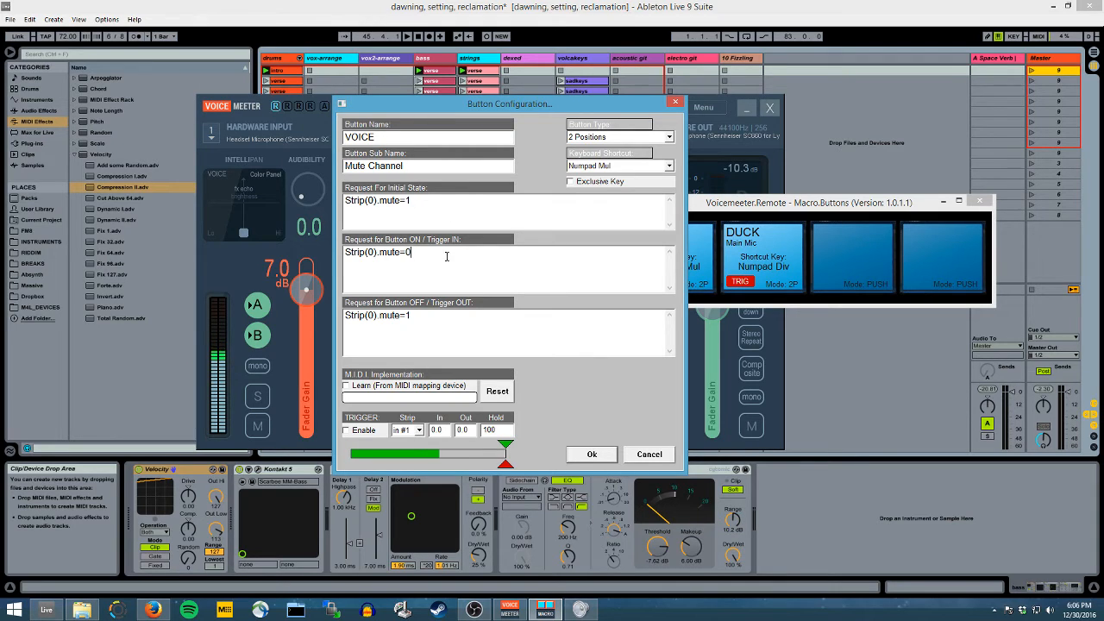
drag(446, 253, 337, 248)
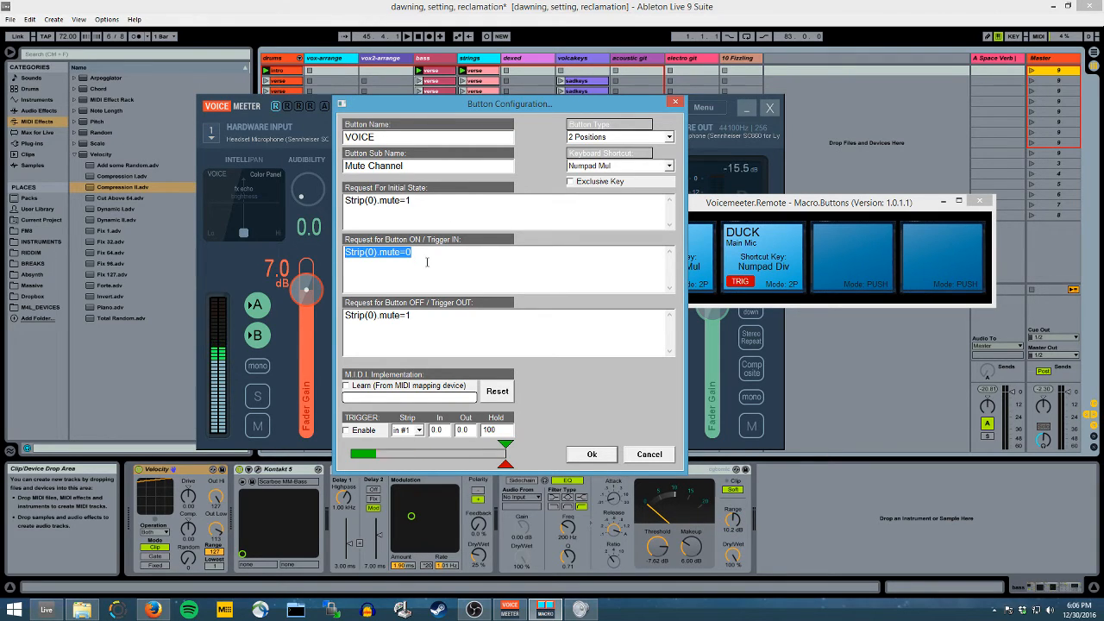
drag(425, 315, 345, 315)
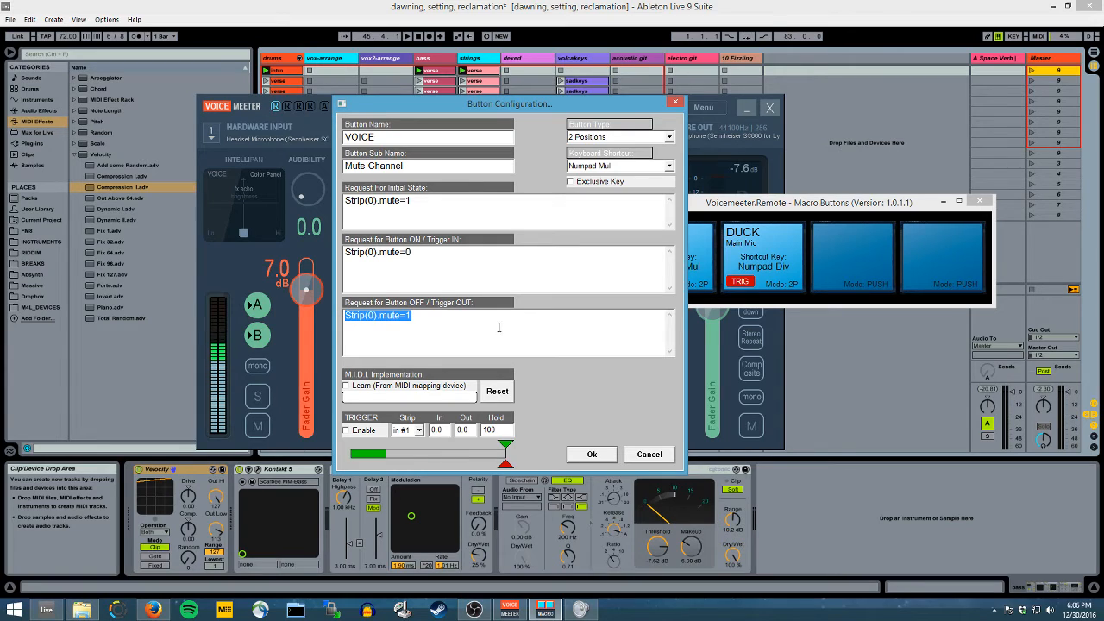
click(649, 454)
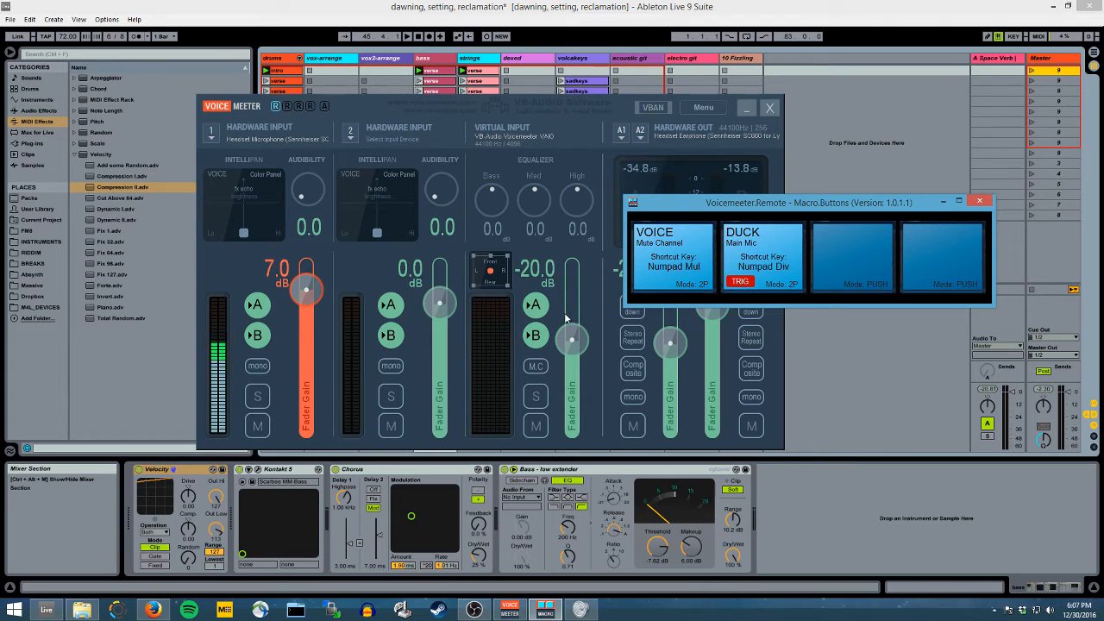
- Open the DUCK button's configuration and choose 2 Positions as its button type
right_click(767, 257)
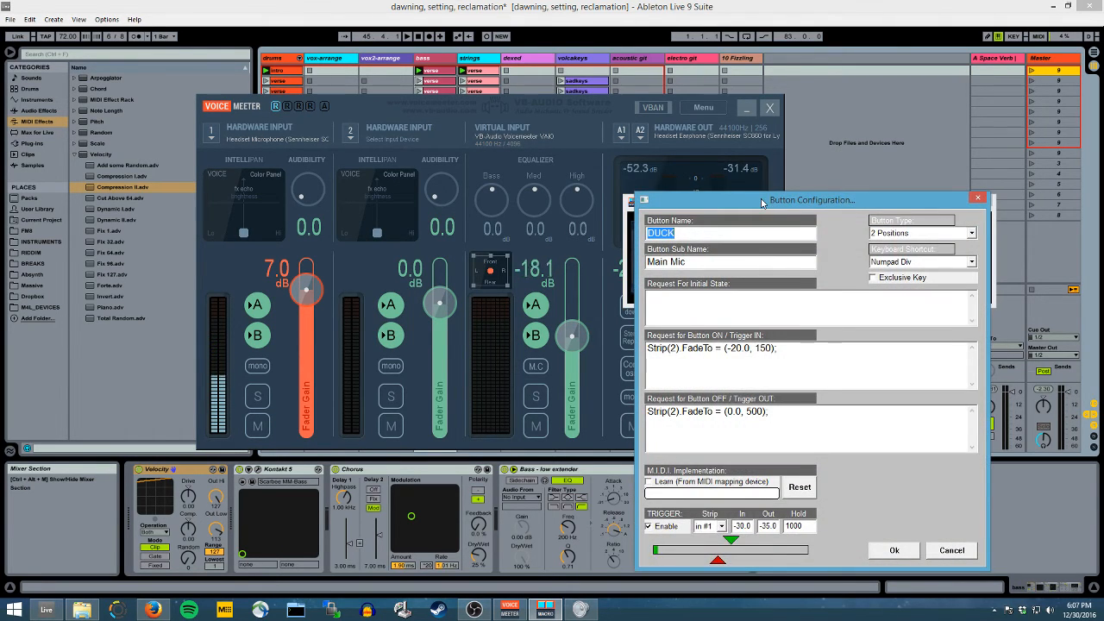
drag(751, 203, 440, 74)
click(631, 112)
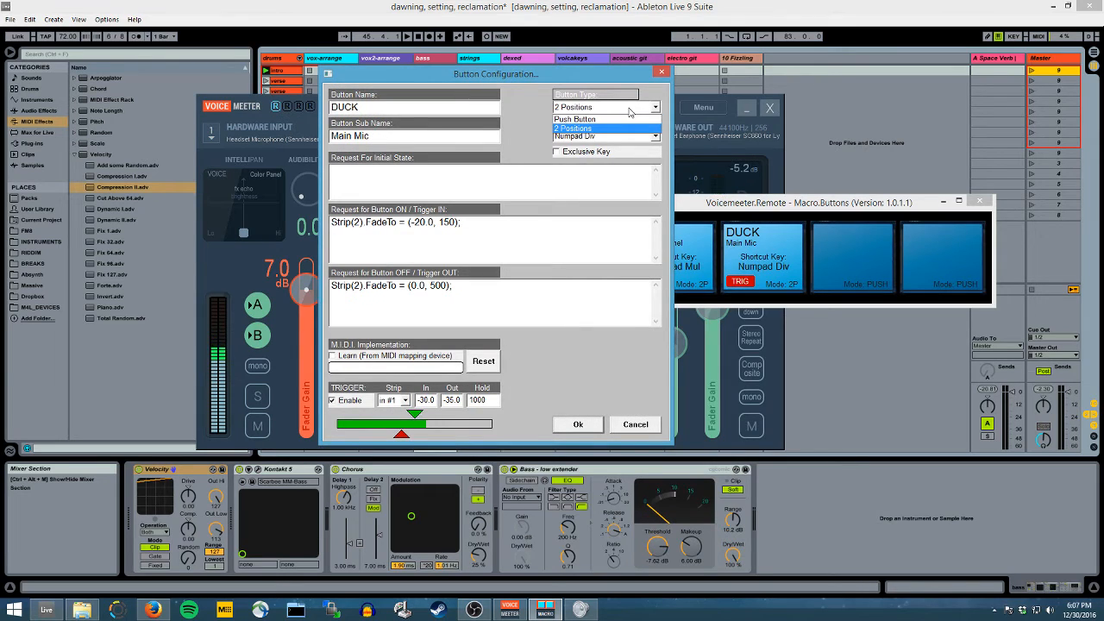
click(583, 128)
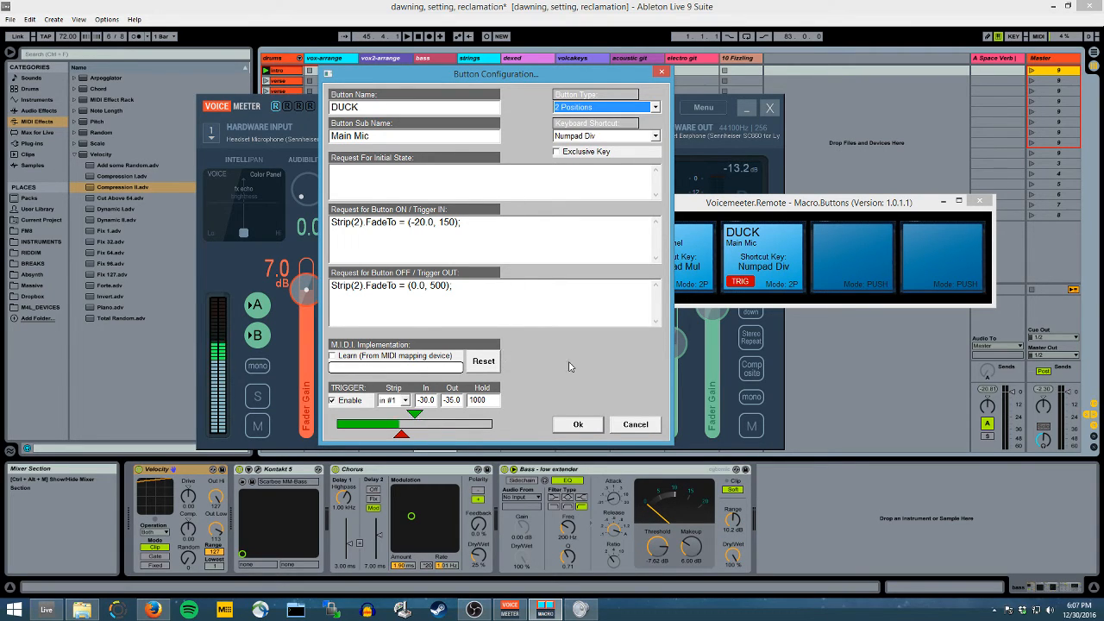
- Examine the DUCK button's fade request for trigger in, including its gain and fade time, with the VoiceMeeter mixer in view
drag(528, 233, 355, 230)
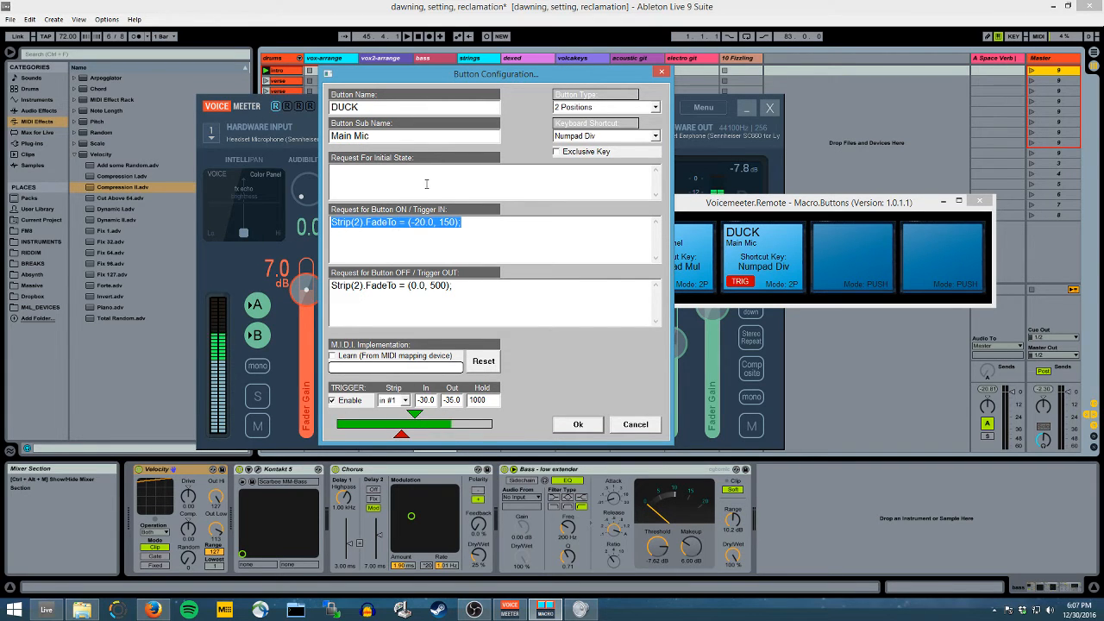
drag(486, 76, 836, 86)
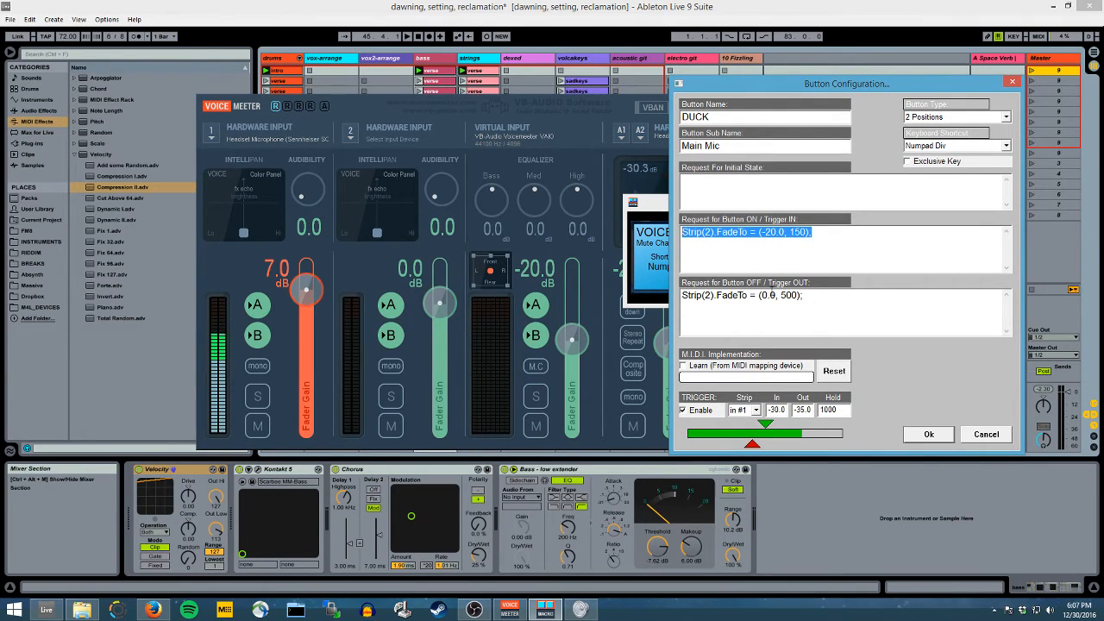
click(771, 232)
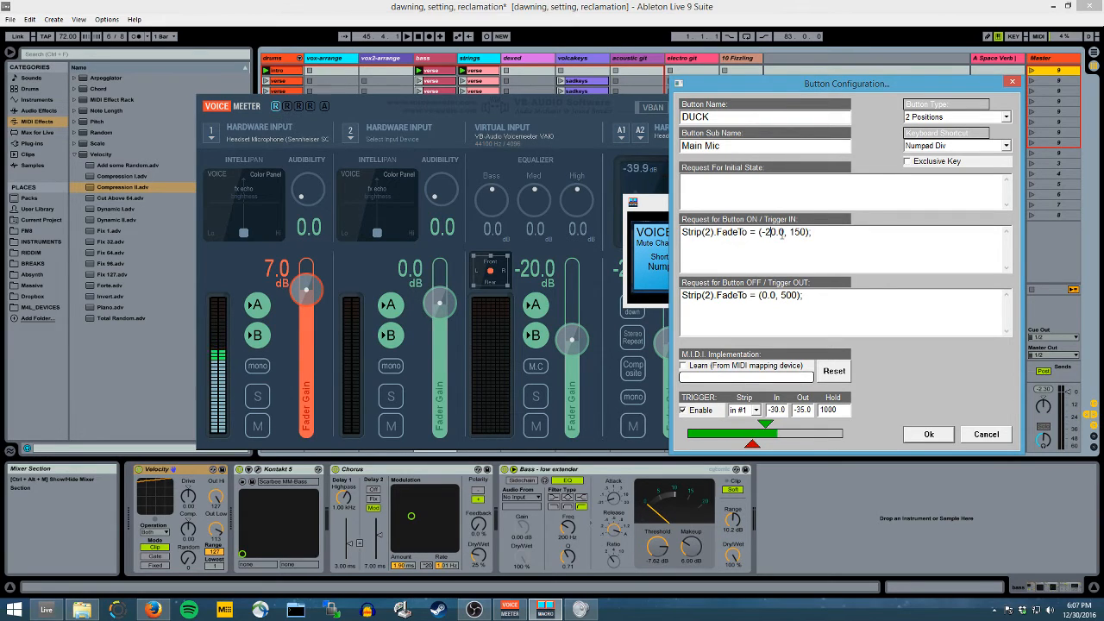
drag(782, 232, 810, 232)
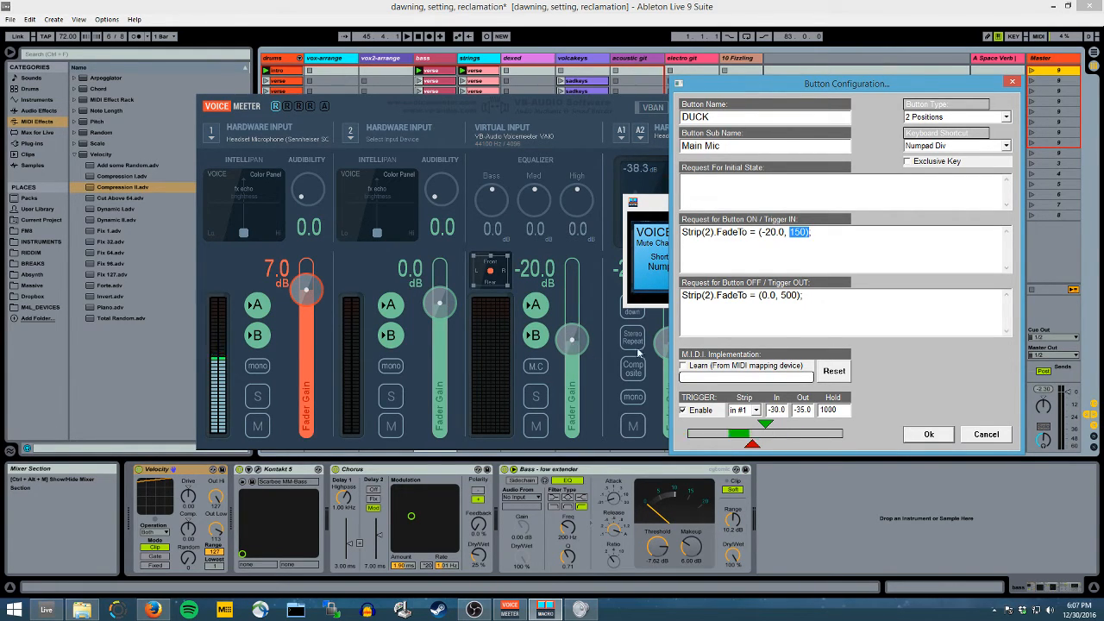
- Choose in #1 as the strip that triggers the DUCK button
drag(786, 84, 661, 71)
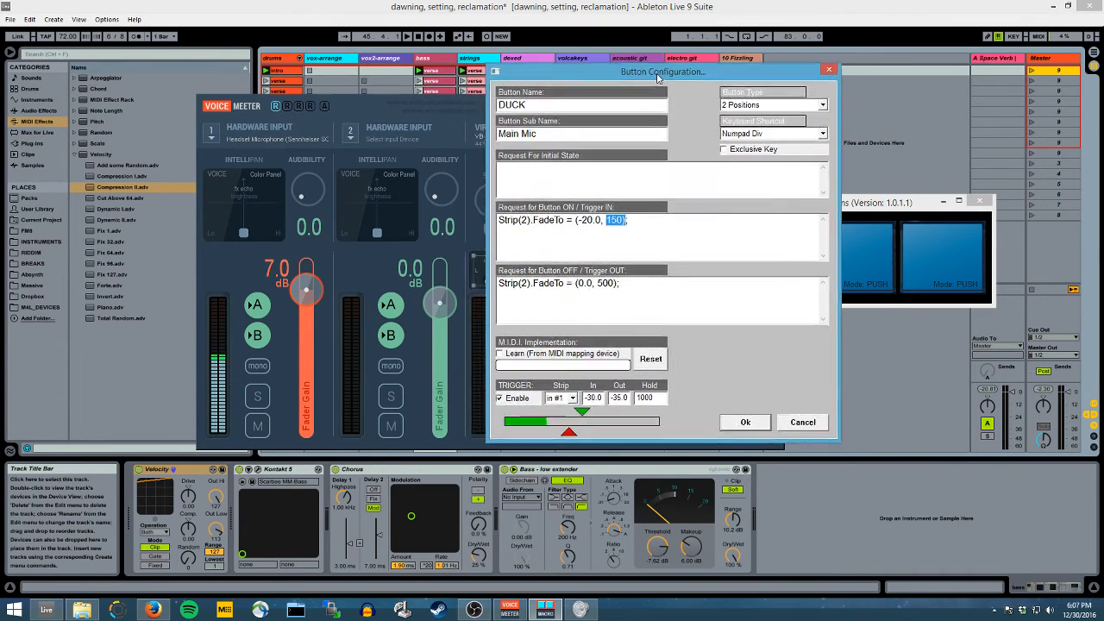
click(566, 398)
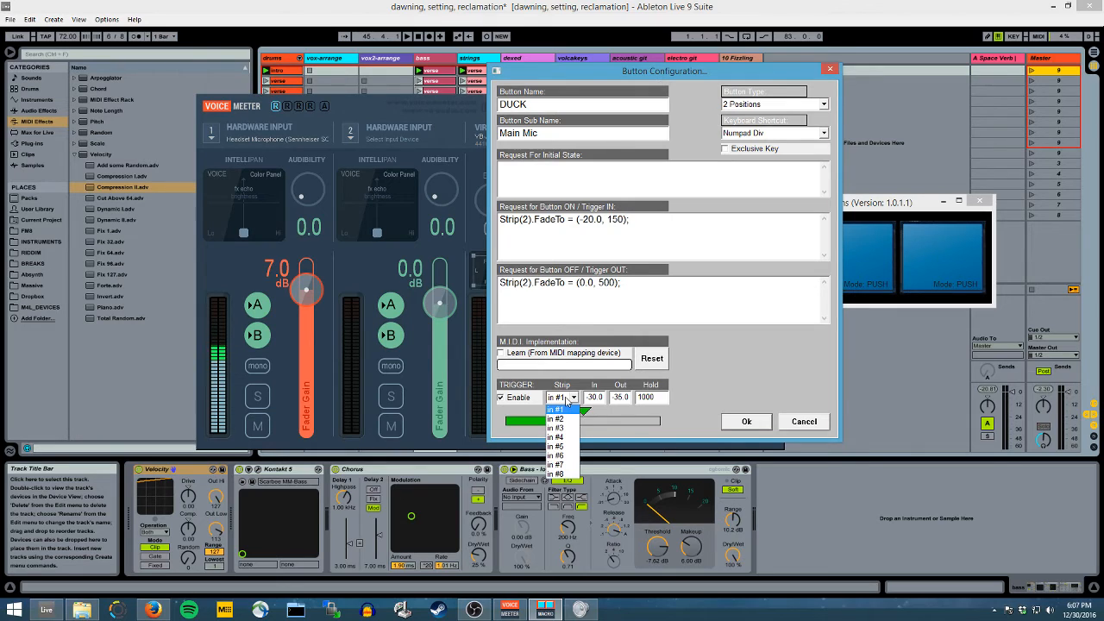
click(561, 409)
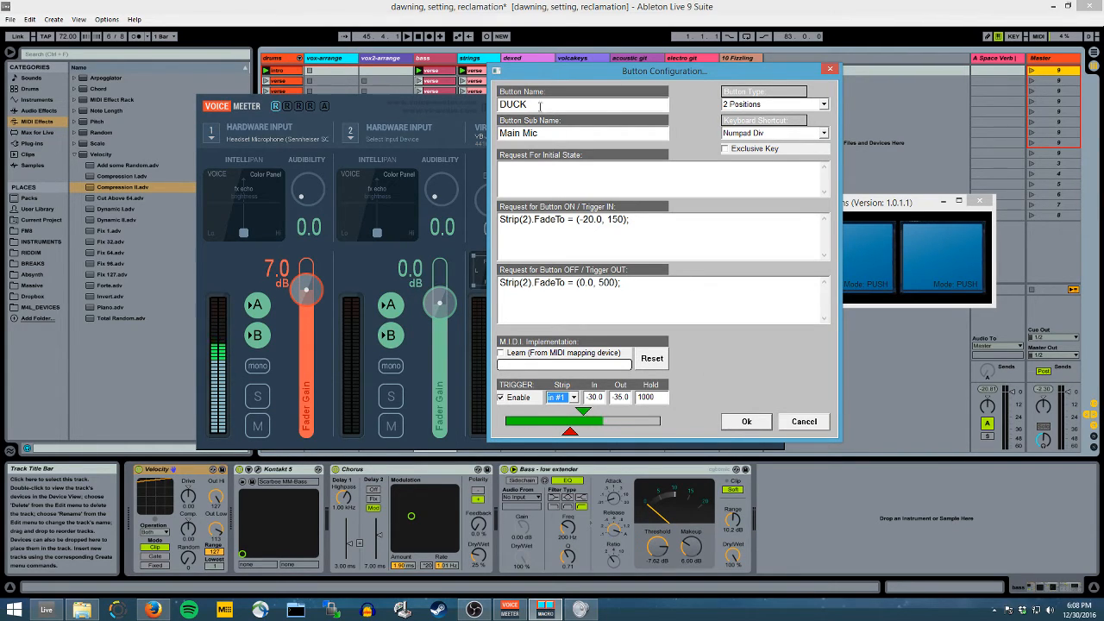
- Accept the DUCK button's configuration and bring up the VoiceMeeter mixer to watch the virtual input's level
click(747, 422)
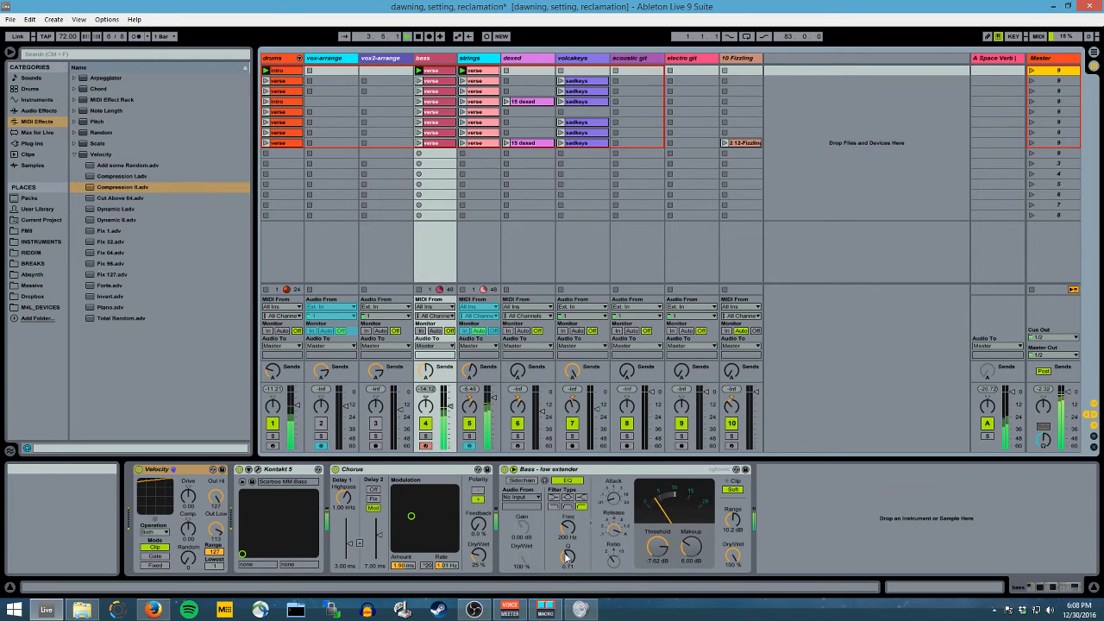
click(544, 611)
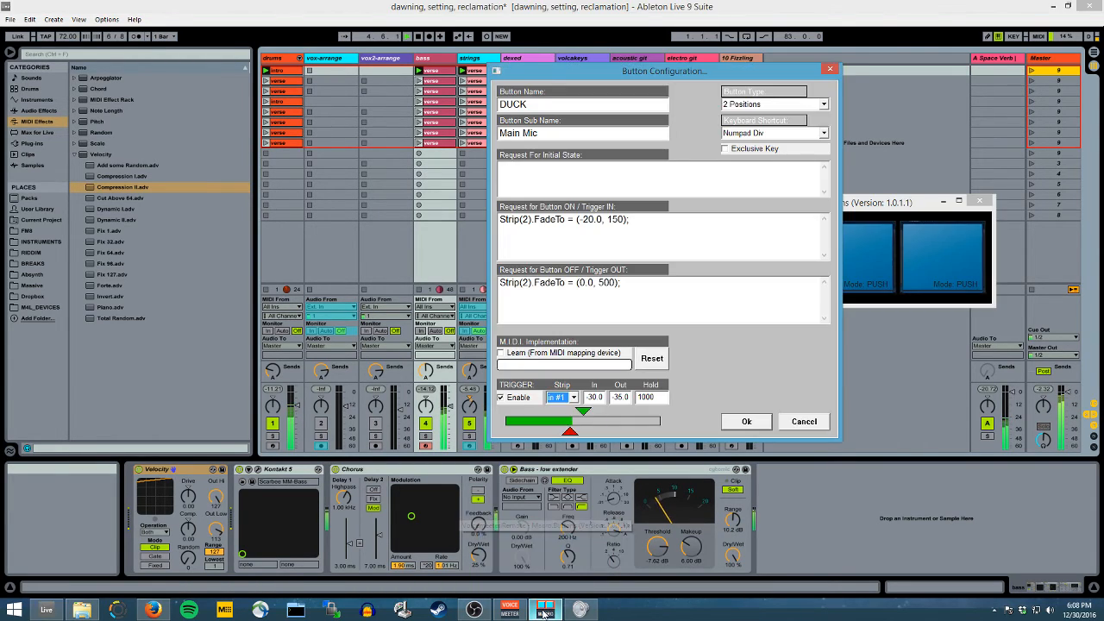
click(747, 420)
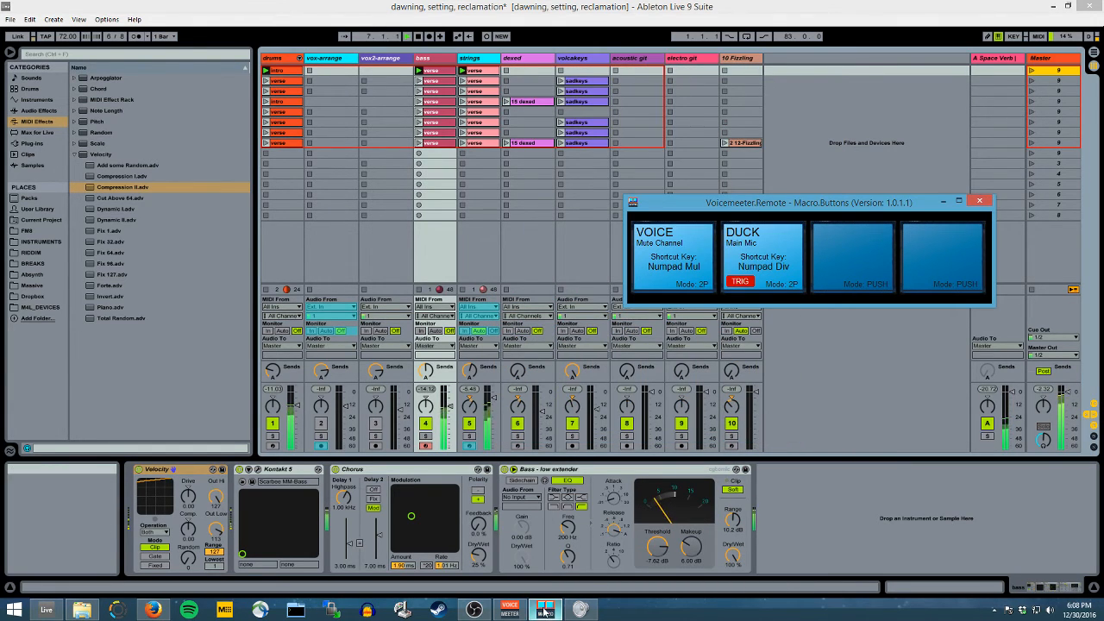
click(511, 610)
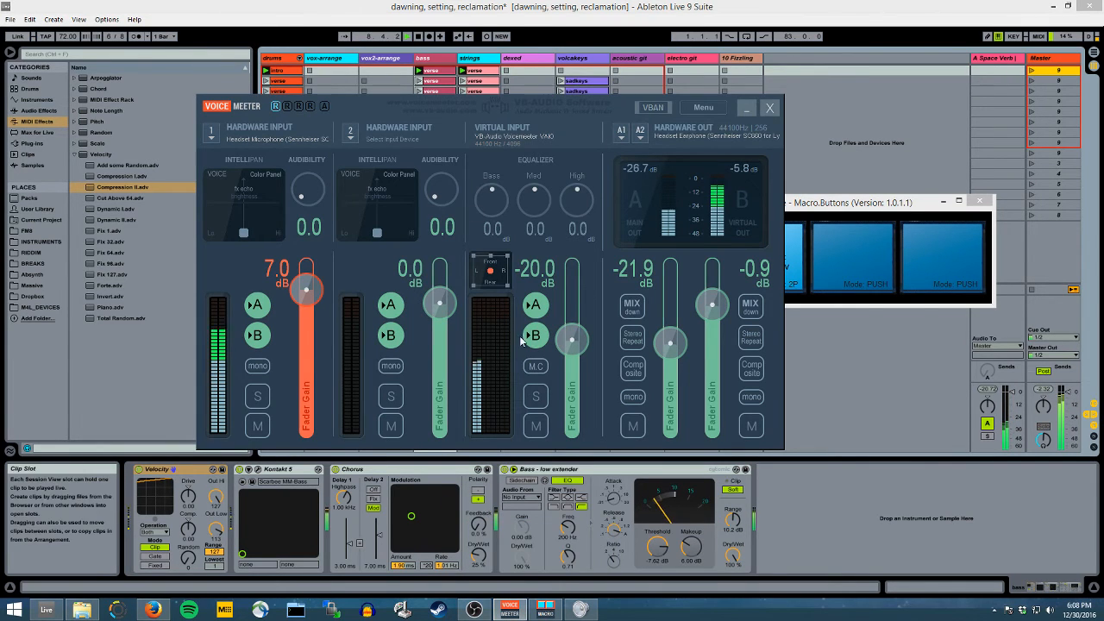
- Switch to OBS and add a new Video Capture Device source using the Logitech HD Webcam C525
click(474, 610)
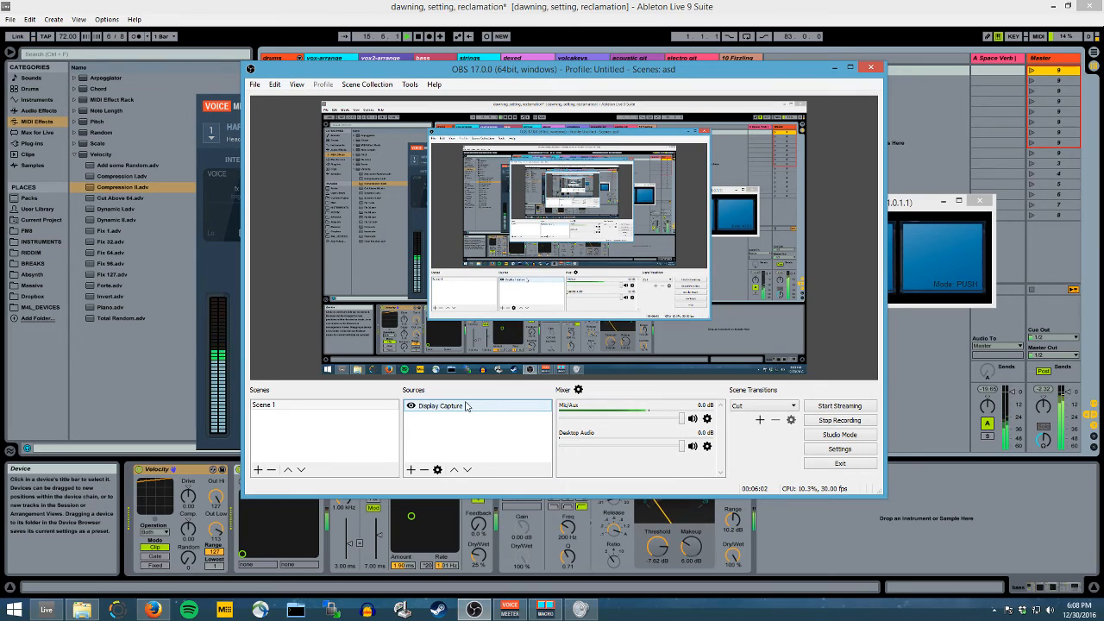
click(411, 470)
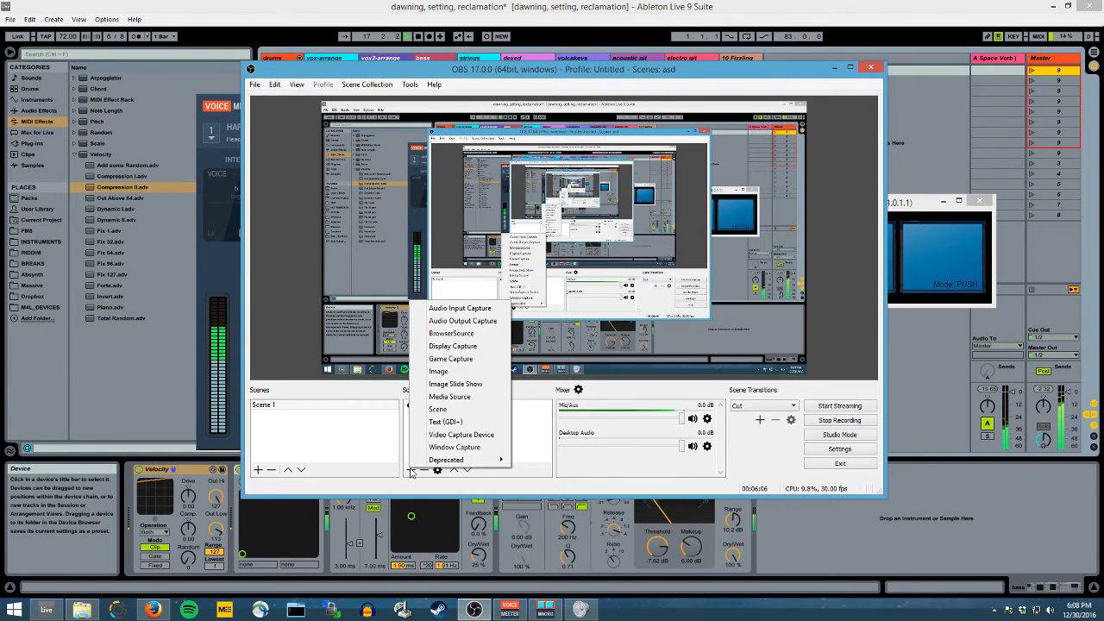
click(486, 435)
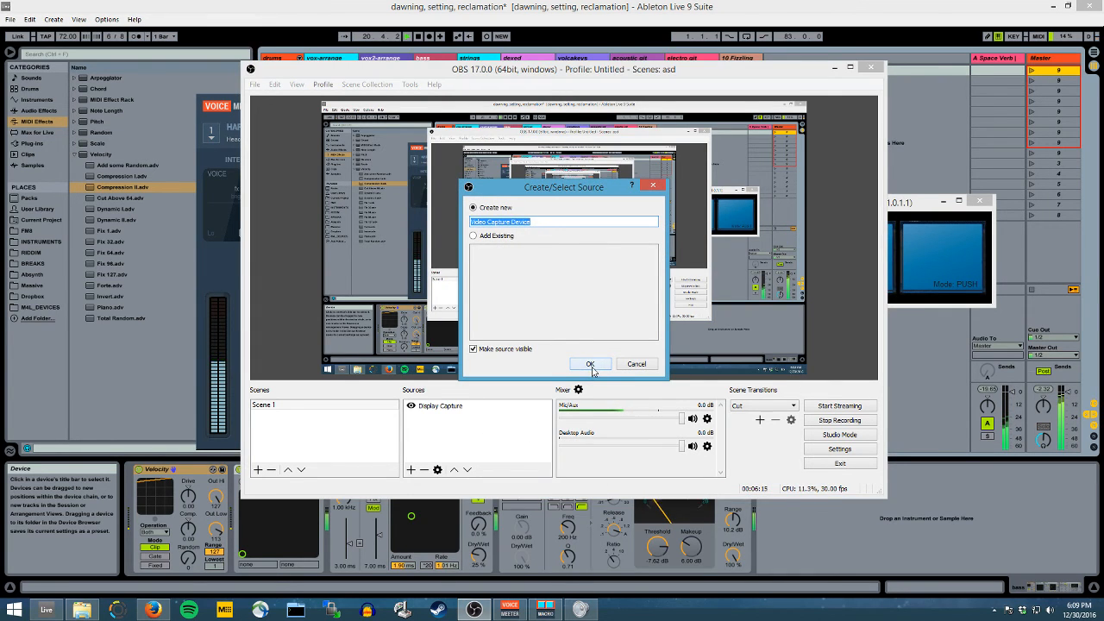
click(590, 365)
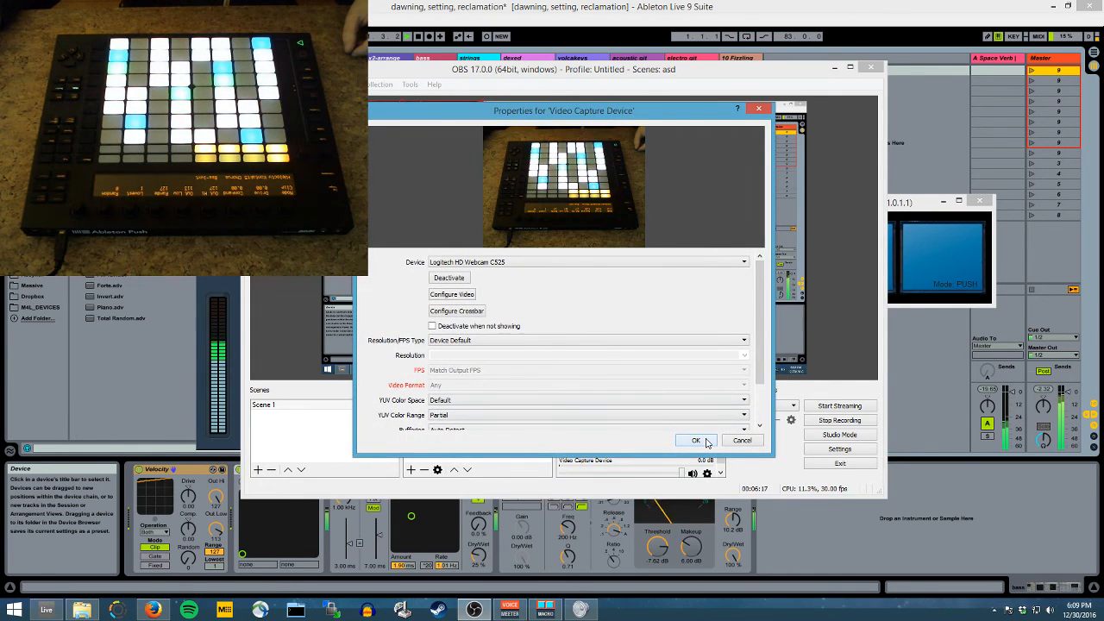
click(696, 440)
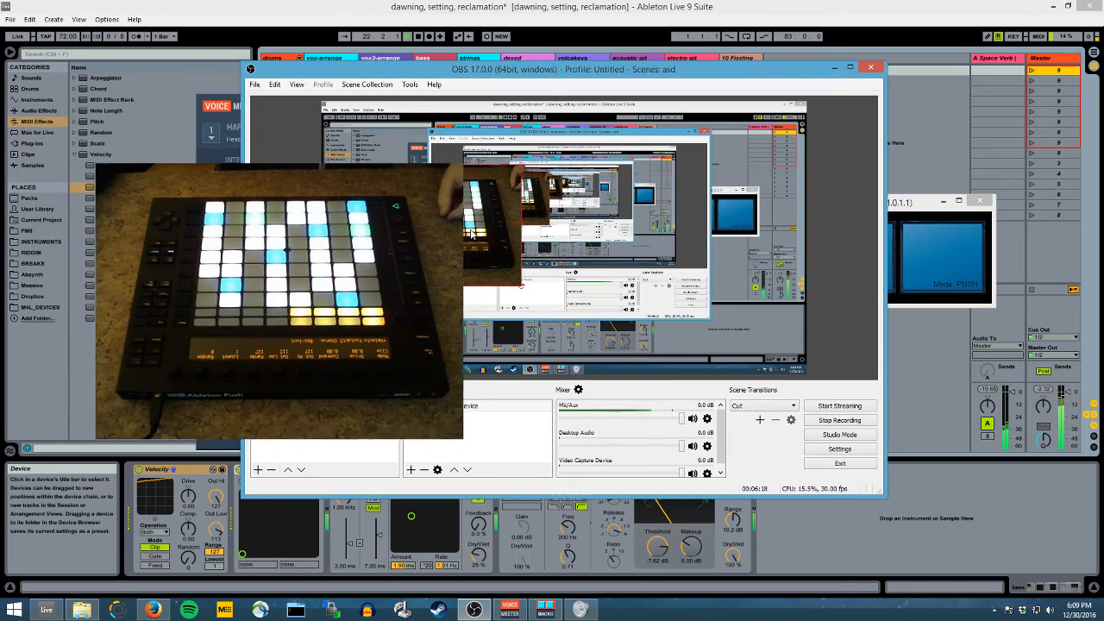
- Shrink the webcam source, place it in the lower-left corner of the OBS scene, and return to Ableton Live
drag(472, 234, 469, 297)
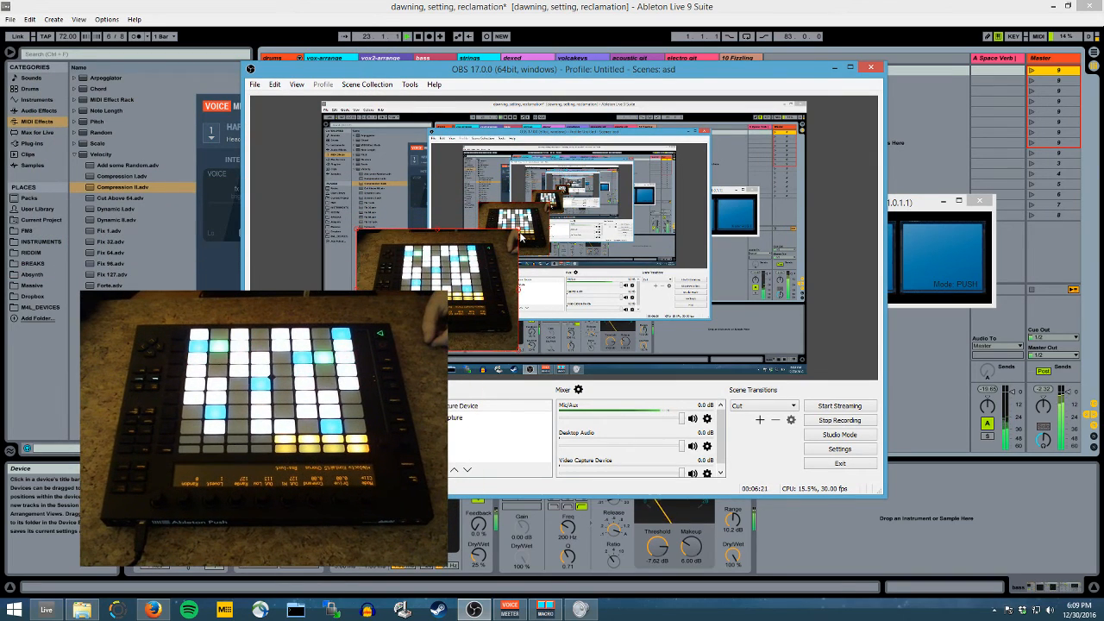
drag(520, 237, 421, 300)
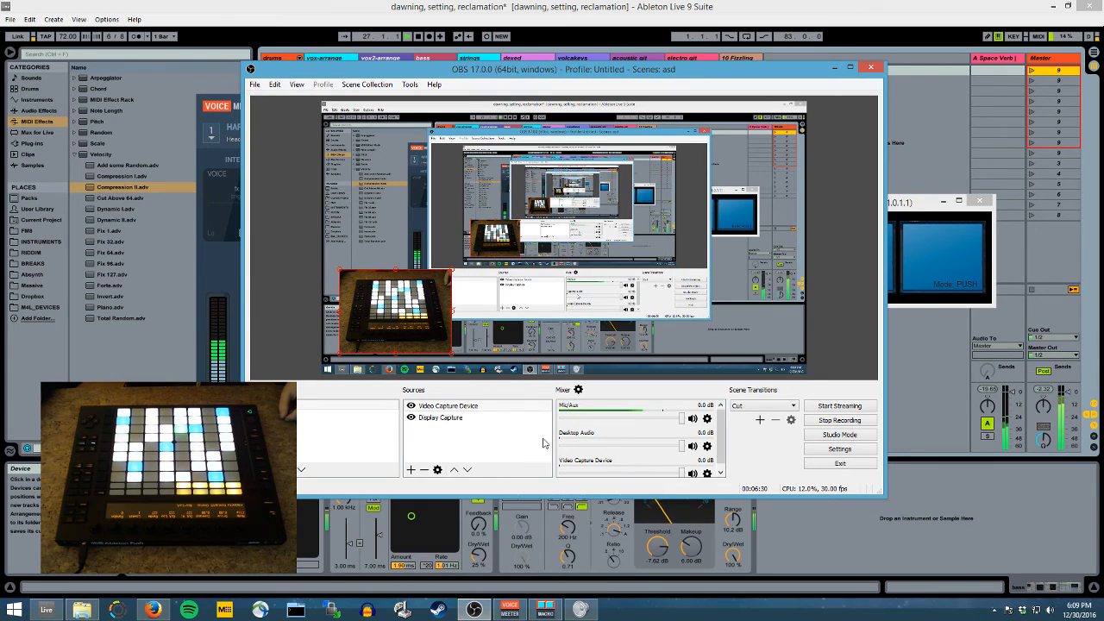
click(525, 4)
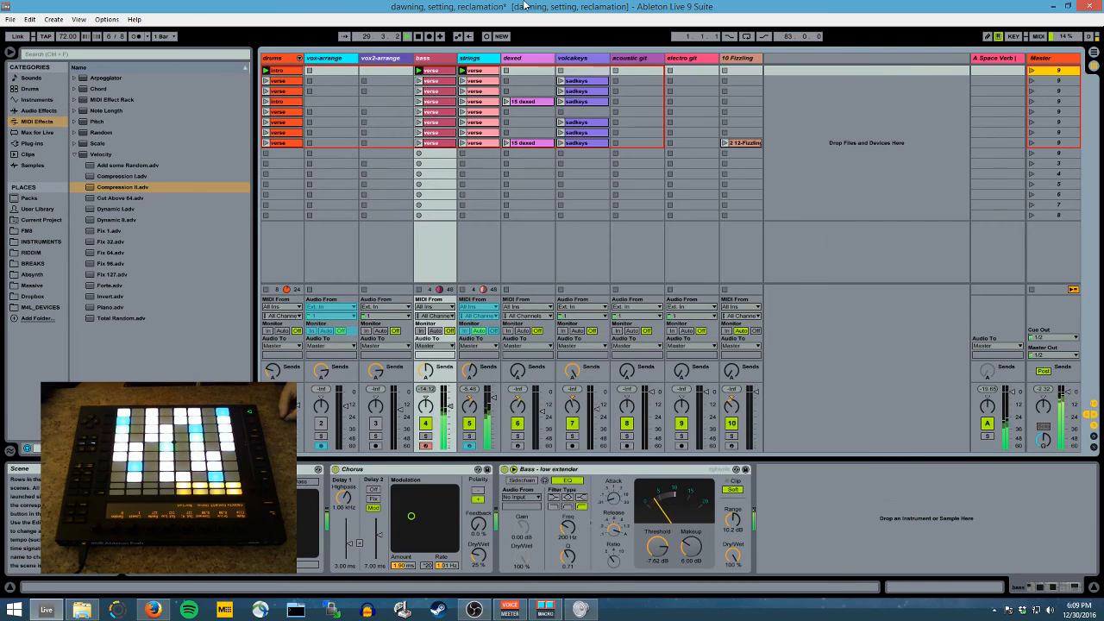